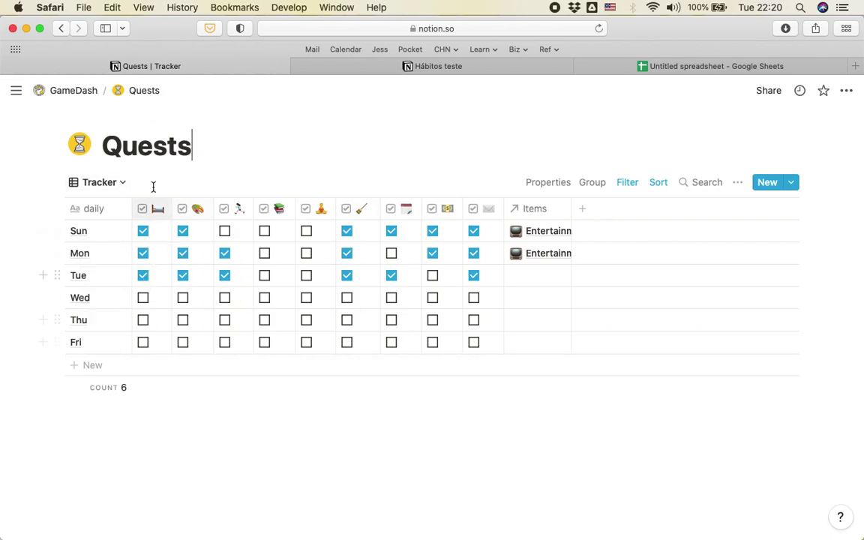
Step: Review the year? and week? filters applied to the Tracker view of the Quests database
{"action": "left_click", "coordinate": [122, 185]}
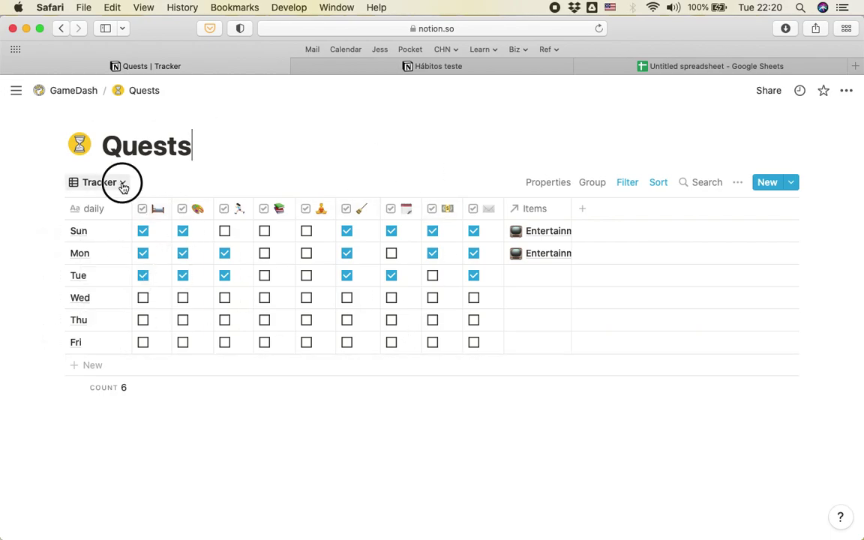
{"action": "left_click", "coordinate": [241, 187]}
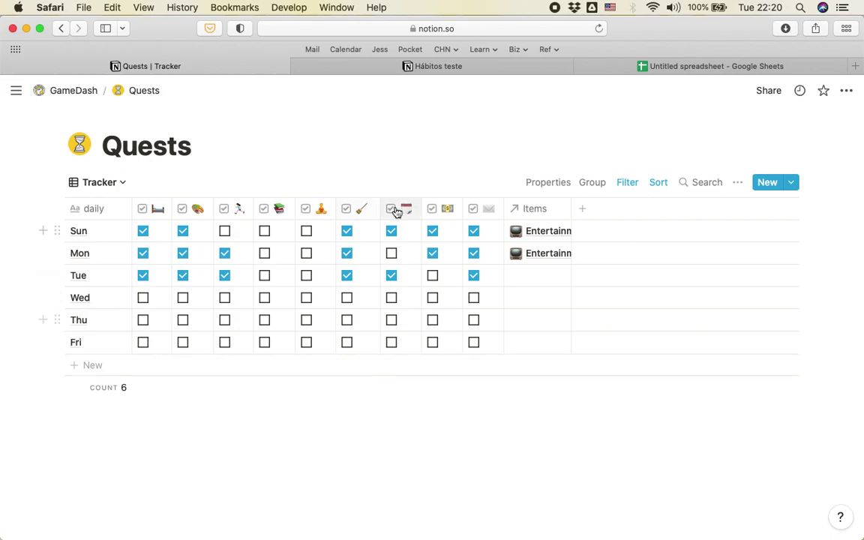
{"action": "left_click", "coordinate": [627, 183]}
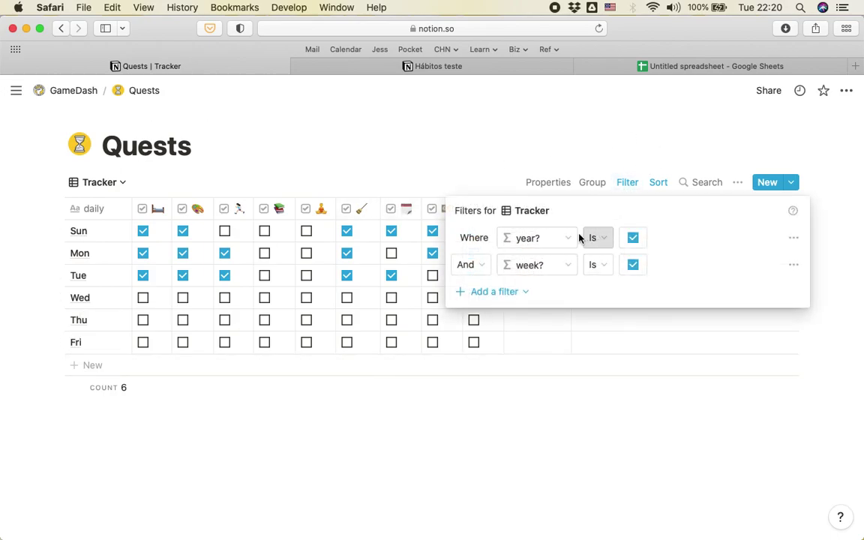
{"action": "left_click", "coordinate": [507, 136]}
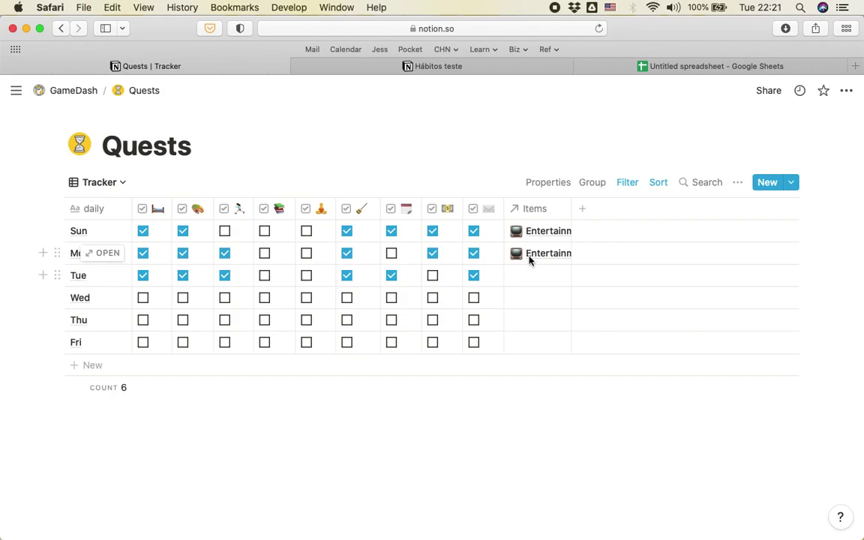
{"action": "left_click", "coordinate": [627, 180]}
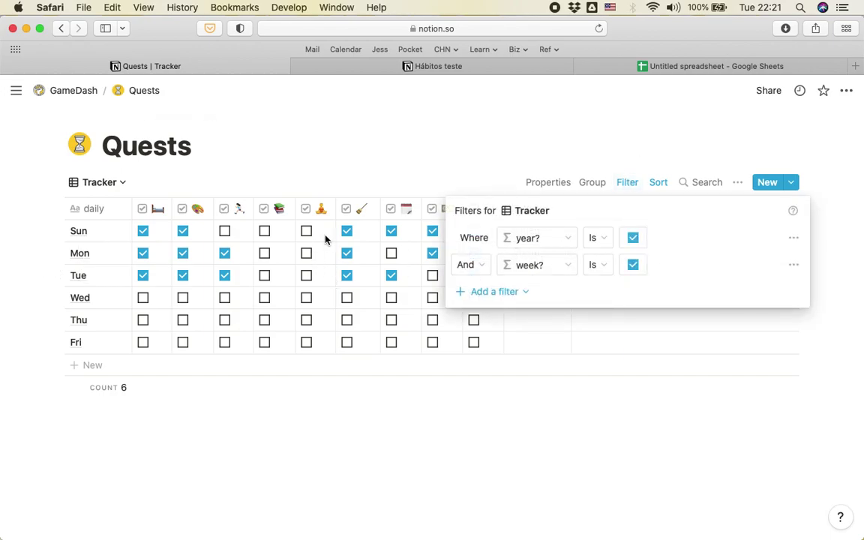
{"action": "left_click", "coordinate": [395, 149]}
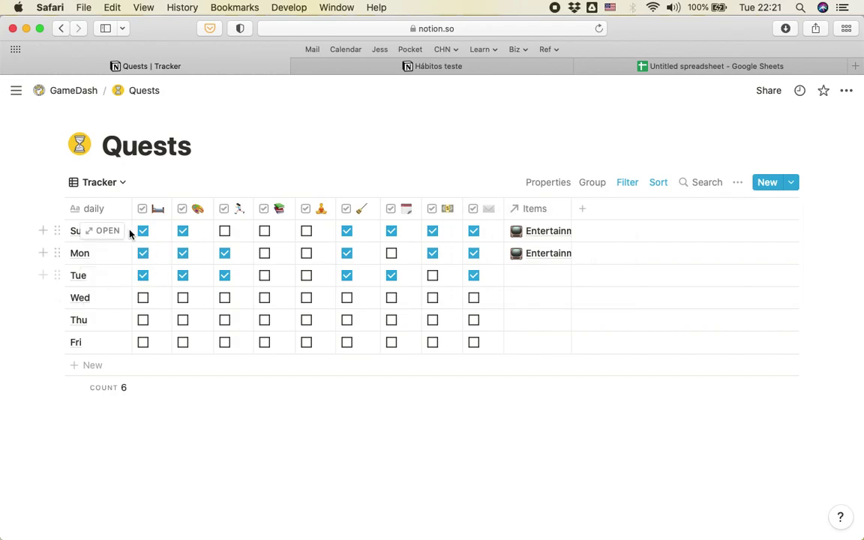
Step: Look through the dated daily entries in the All view of Quests and return to the Tracker view
{"action": "left_click", "coordinate": [126, 185]}
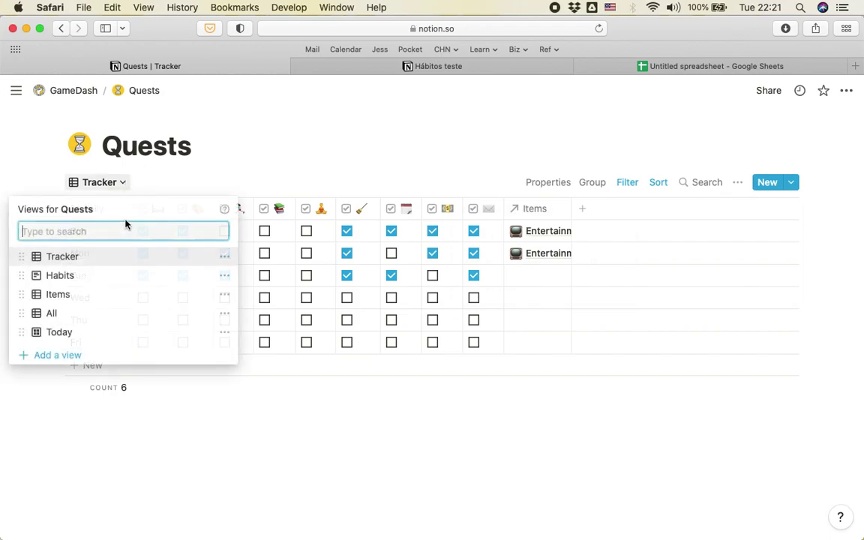
{"action": "left_click", "coordinate": [54, 313]}
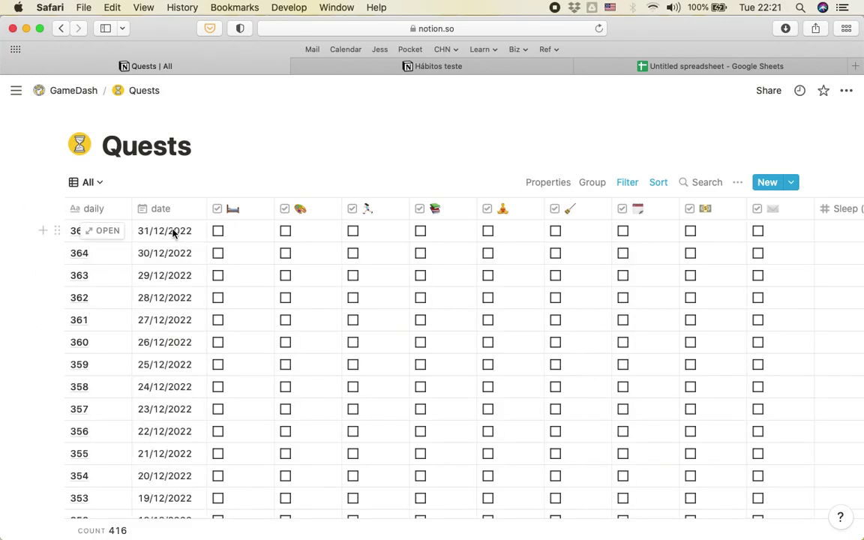
{"action": "scroll", "coordinate": [174, 233], "scroll_direction": "down", "scroll_amount": 8}
{"action": "scroll", "coordinate": [174, 233], "scroll_direction": "down", "scroll_amount": 10}
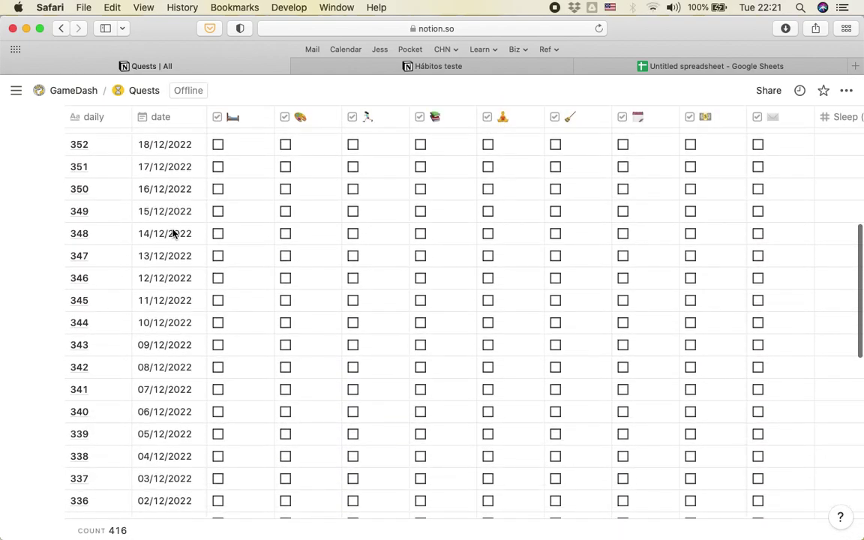
{"action": "scroll", "coordinate": [183, 226], "scroll_direction": "down", "scroll_amount": 6}
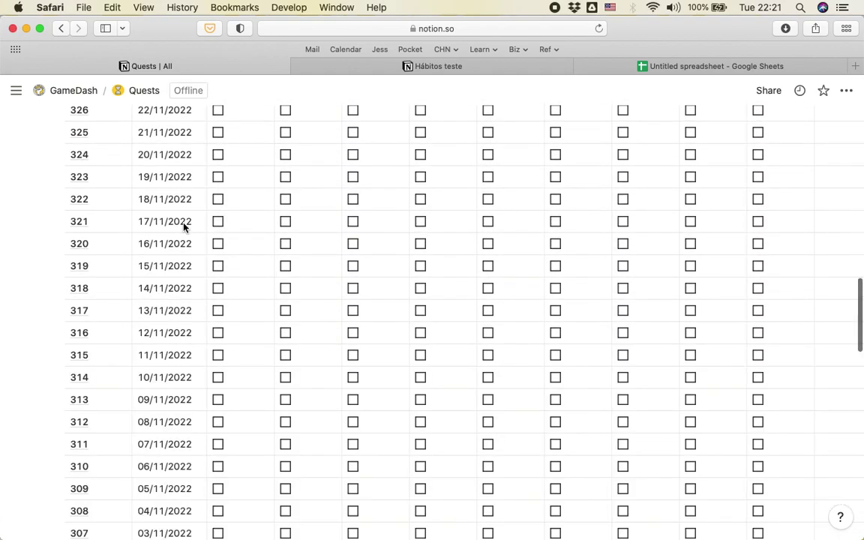
{"action": "key", "text": "Home"}
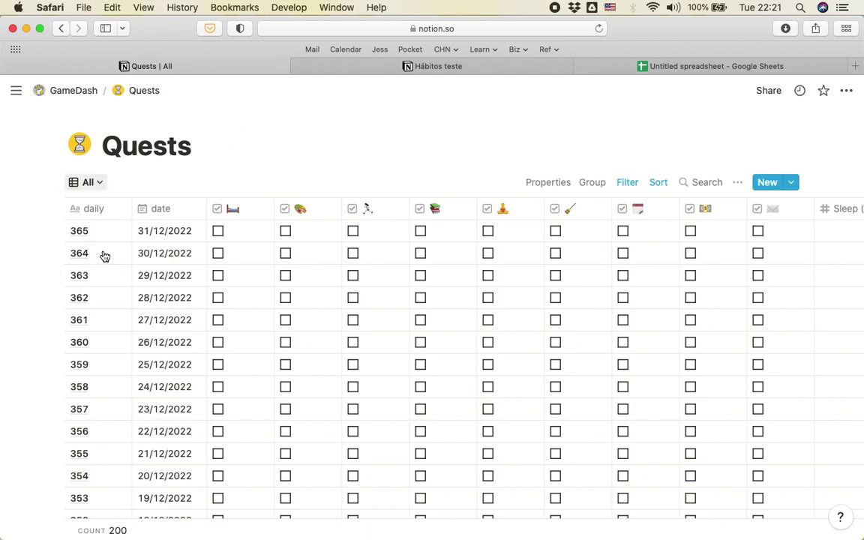
{"action": "left_click", "coordinate": [88, 182]}
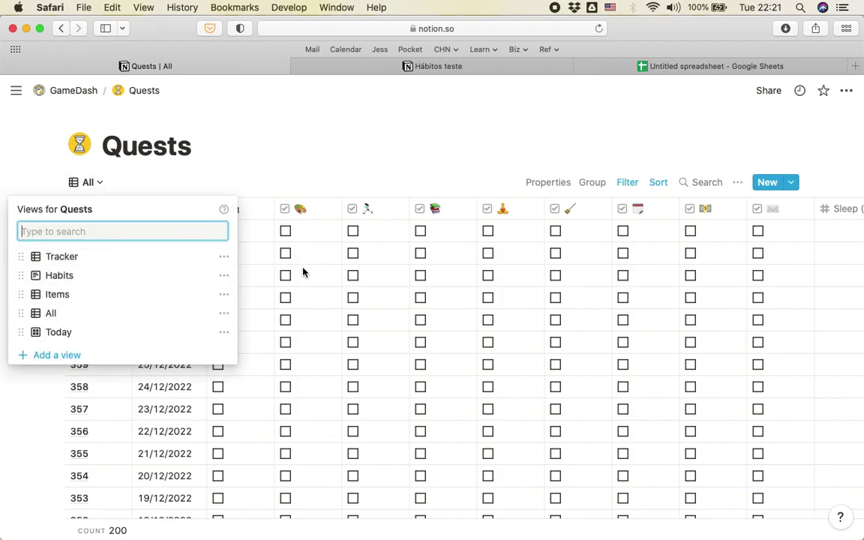
{"action": "left_click", "coordinate": [75, 256]}
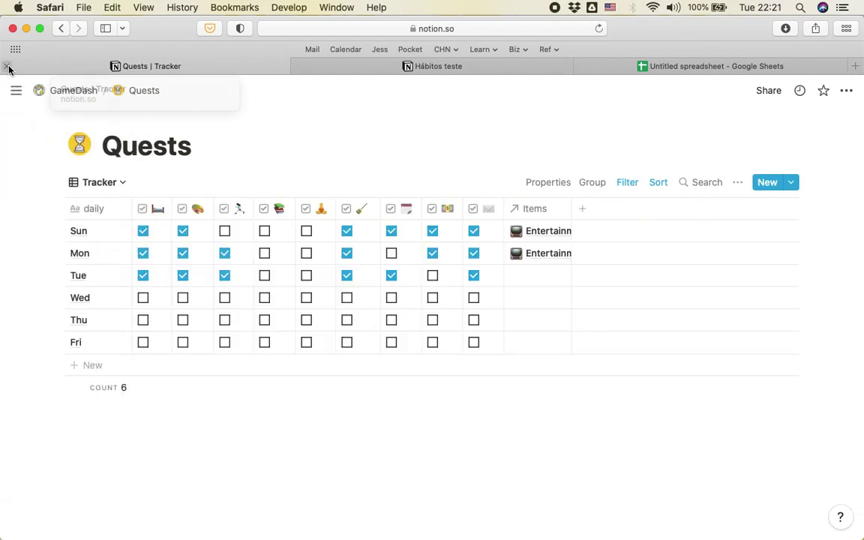
Step: Close the Quests page and widen the data column of the 2022 table in Hábitos teste
{"action": "left_click", "coordinate": [8, 69]}
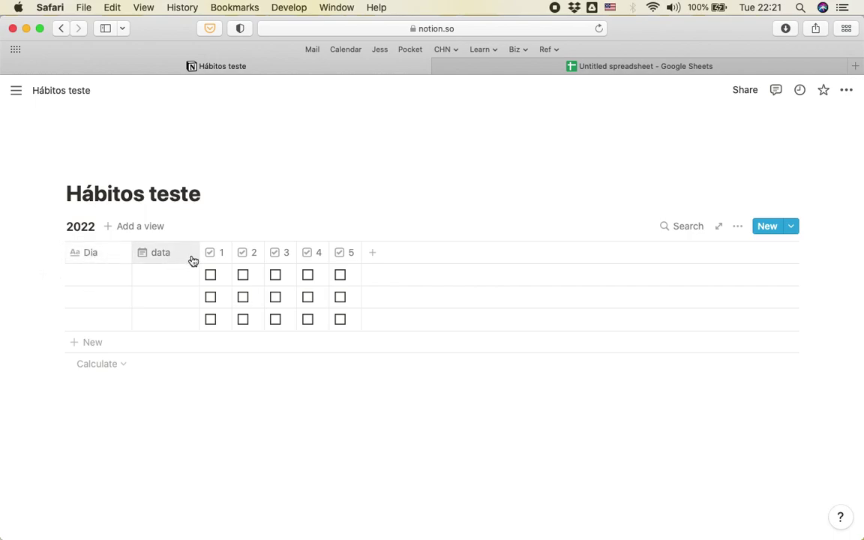
{"action": "left_click_drag", "start_coordinate": [198, 253], "coordinate": [236, 253]}
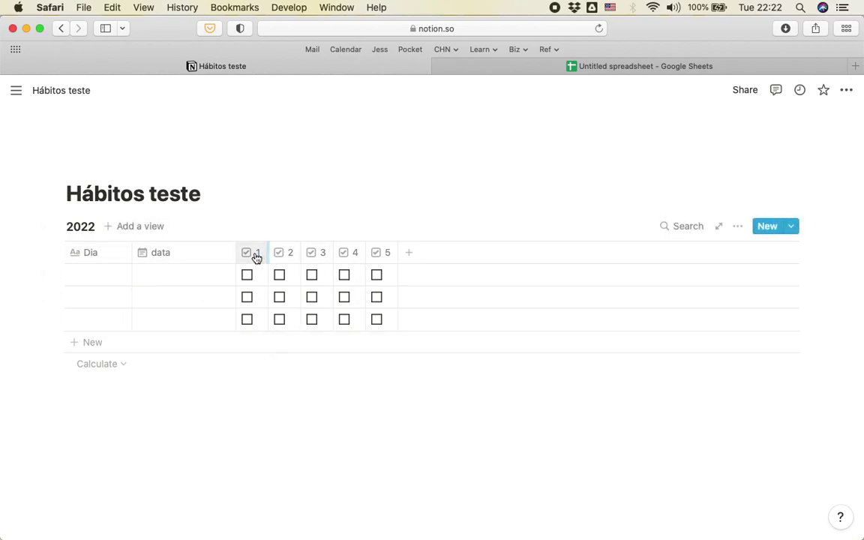
{"action": "left_click_drag", "start_coordinate": [235, 251], "coordinate": [258, 253]}
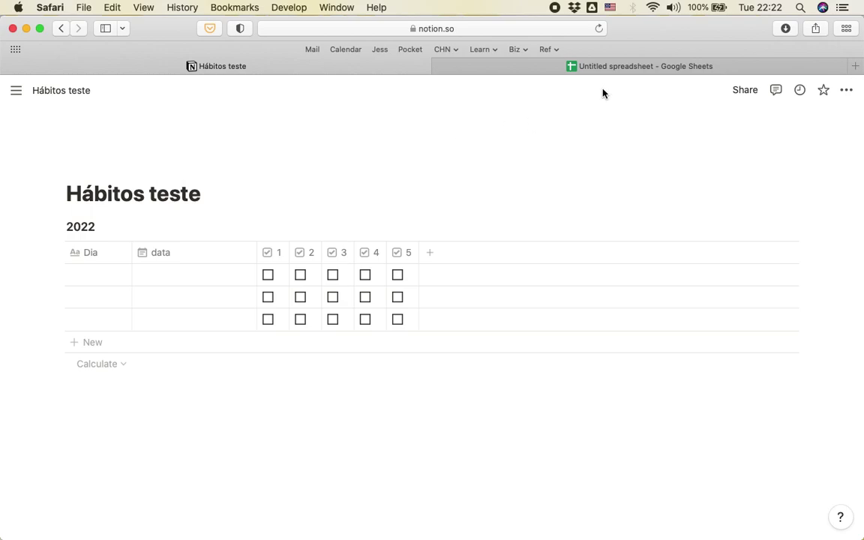
Step: Switch to the Google Sheets spreadsheet and compare its columns A and B with the Dia and data columns of the Notion table
{"action": "left_click", "coordinate": [593, 69]}
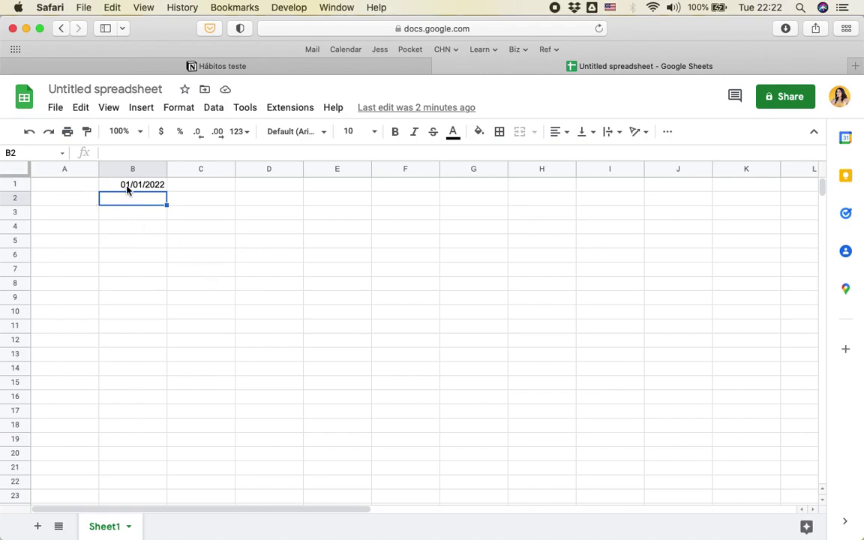
{"action": "left_click", "coordinate": [129, 187]}
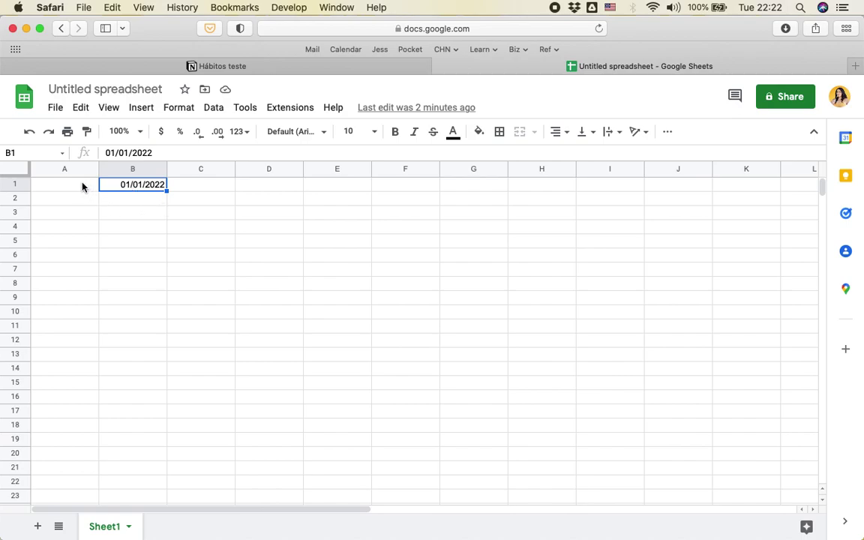
{"action": "left_click", "coordinate": [273, 67]}
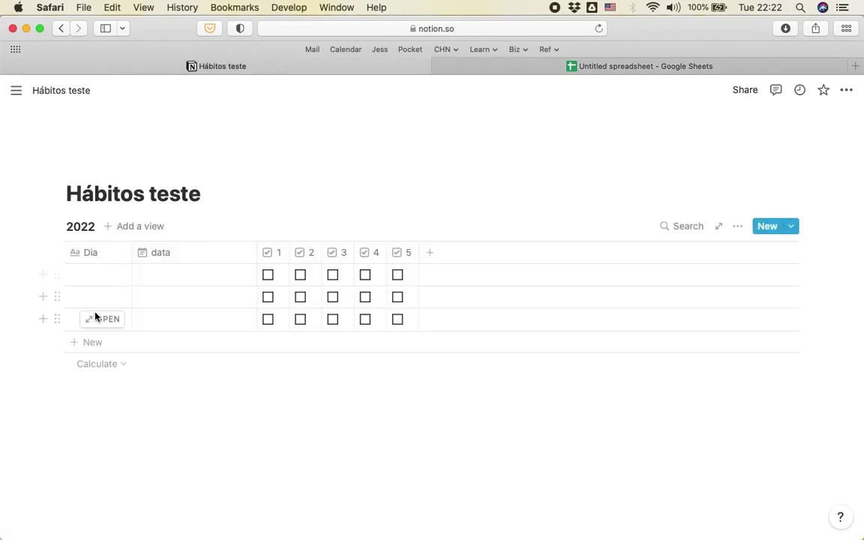
{"action": "left_click", "coordinate": [480, 66]}
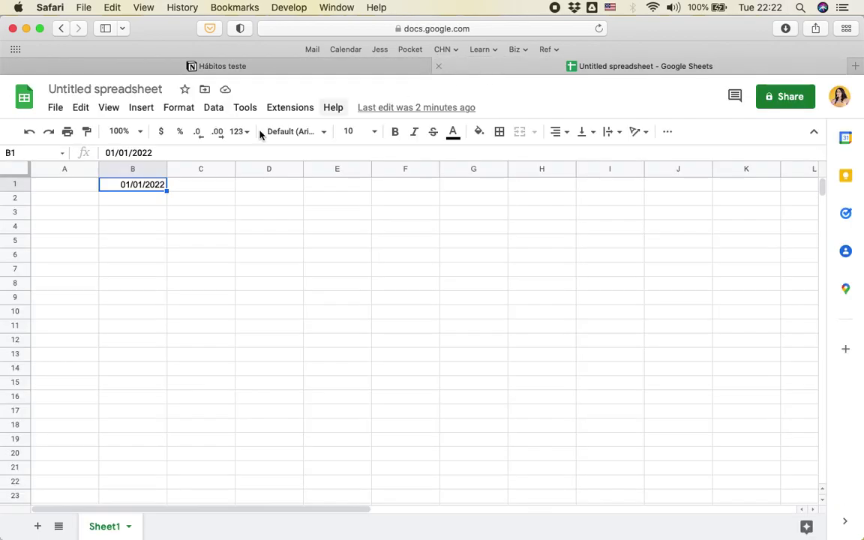
{"action": "left_click", "coordinate": [73, 170]}
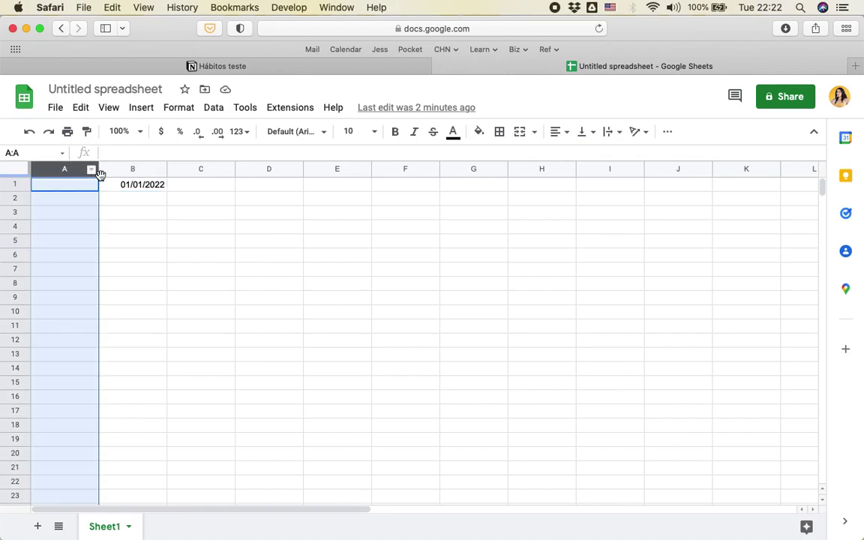
{"action": "left_click", "coordinate": [131, 170]}
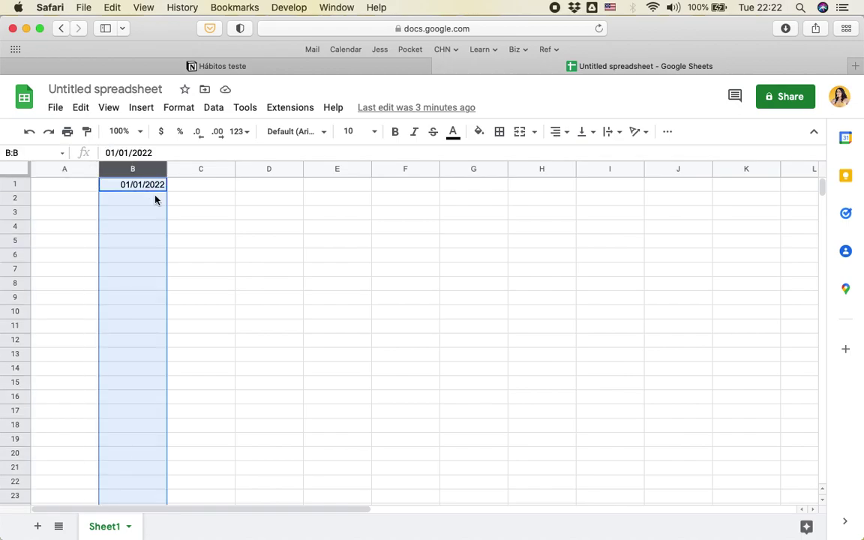
Step: Extend the date series in column B from 01/01/2022 in B1 down to 01/20/2022 in B20
{"action": "left_click", "coordinate": [131, 187]}
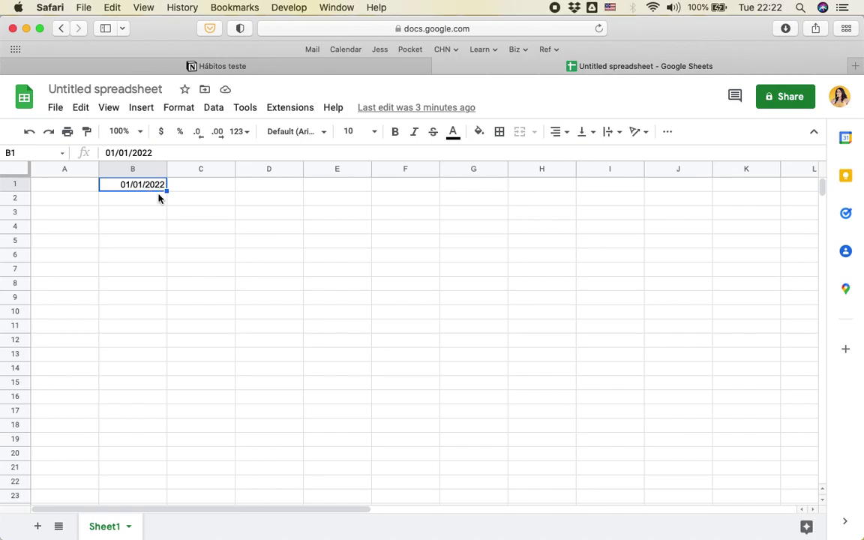
{"action": "left_click_drag", "start_coordinate": [167, 191], "coordinate": [160, 461]}
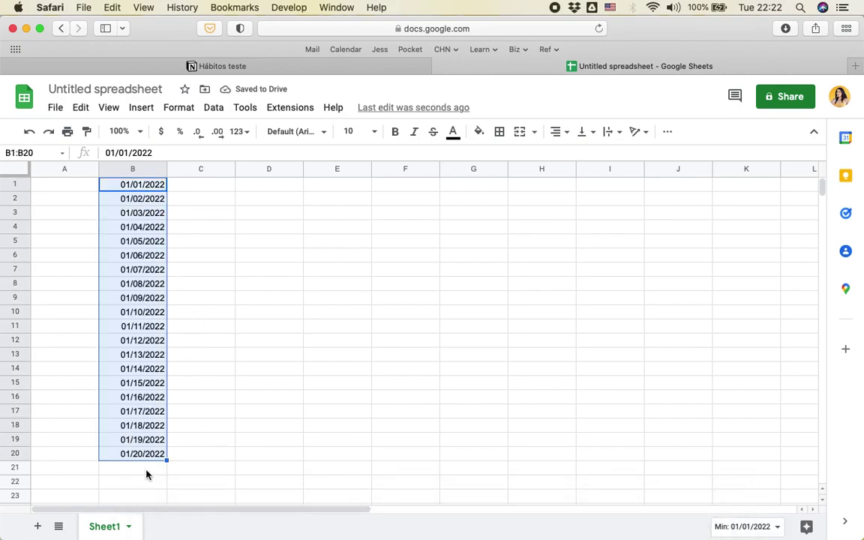
{"action": "scroll", "coordinate": [147, 474], "scroll_direction": "down", "scroll_amount": 5}
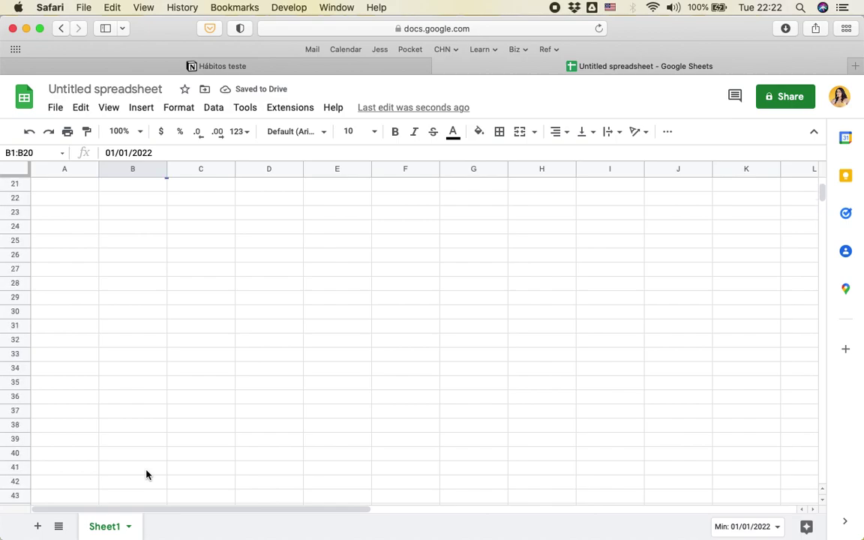
{"action": "scroll", "coordinate": [147, 474], "scroll_direction": "up", "scroll_amount": 5}
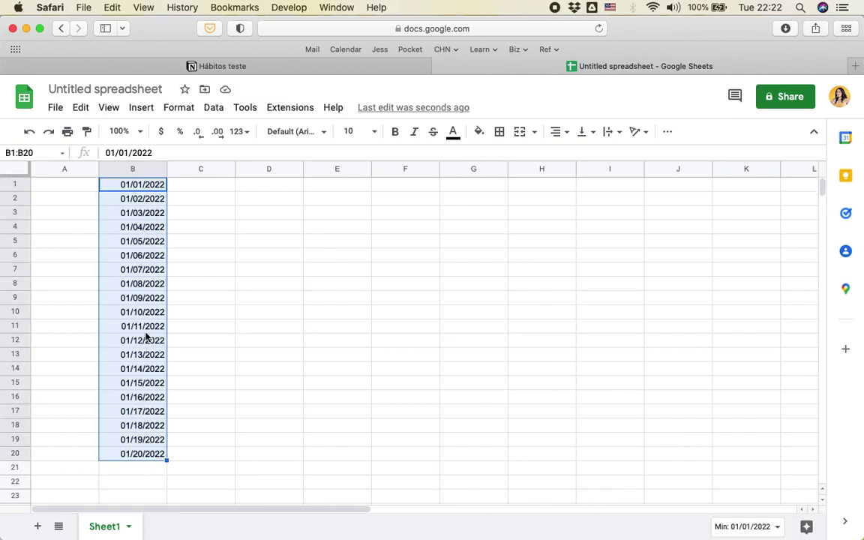
Step: Enter the formula =text(B1,"ddd") in cell A1 to get the abbreviated weekday of the date in B1
{"action": "left_click", "coordinate": [78, 192]}
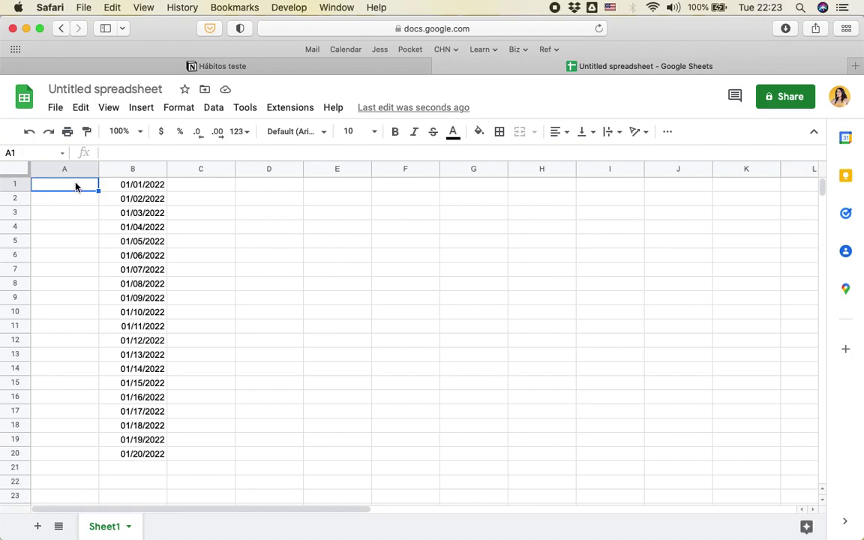
{"action": "type", "text": "="}
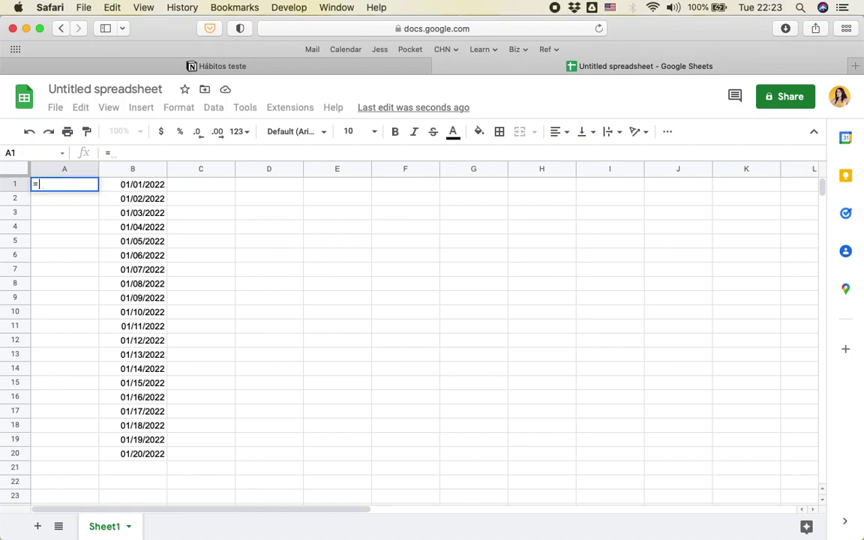
{"action": "type", "text": "text"}
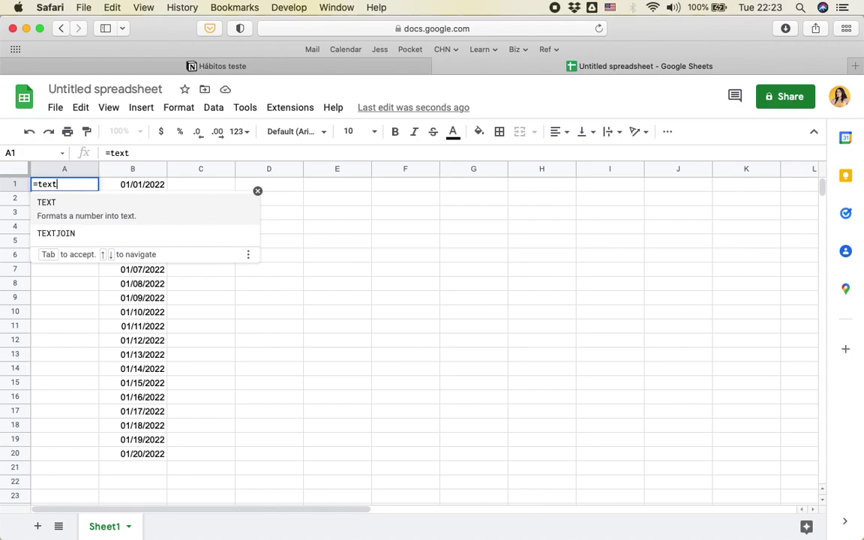
{"action": "type", "text": "("}
{"action": "left_click", "coordinate": [151, 187]}
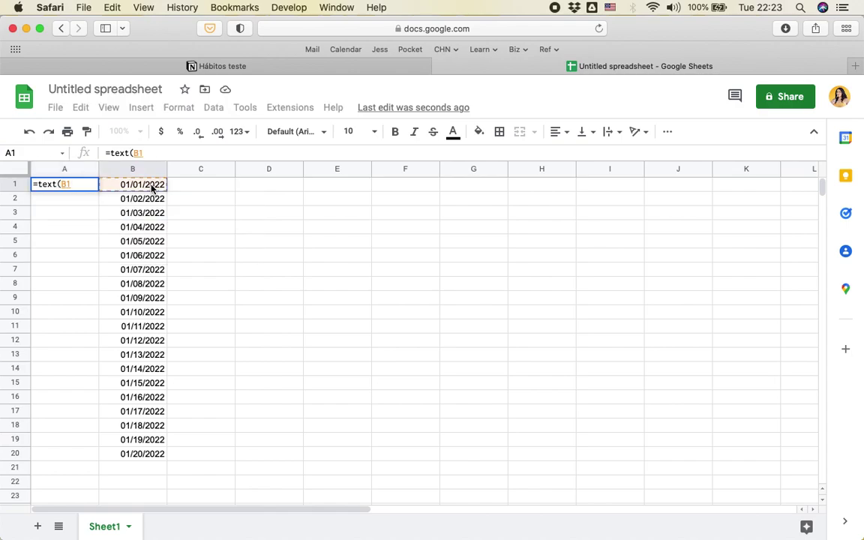
{"action": "type", "text": ","}
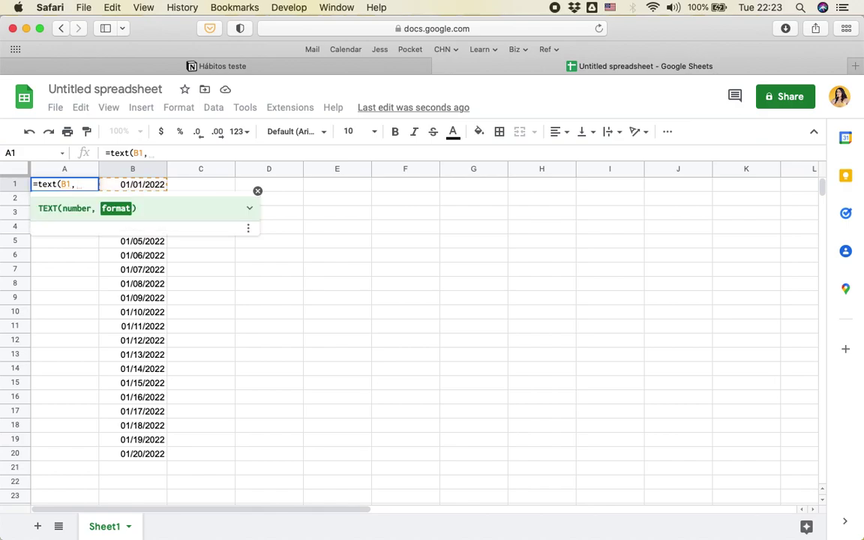
{"action": "type", "text": "\"\""}
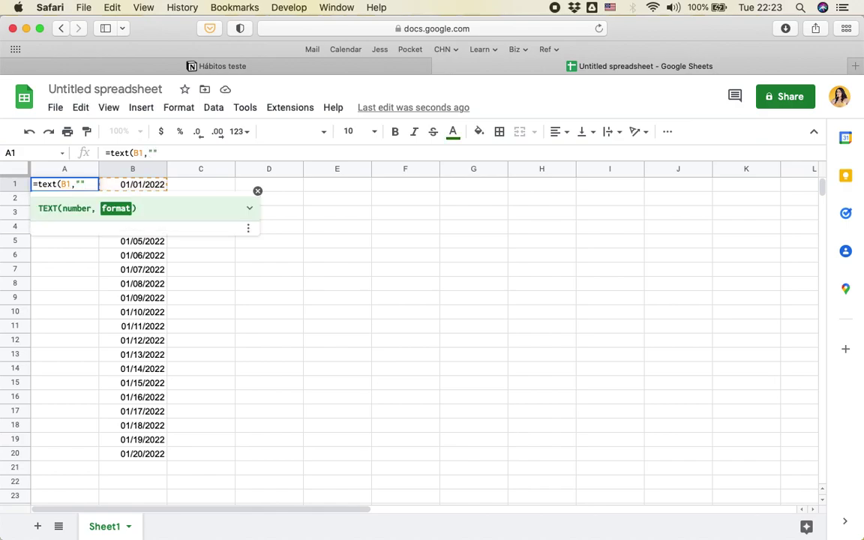
{"action": "type", "text": "ddd\""}
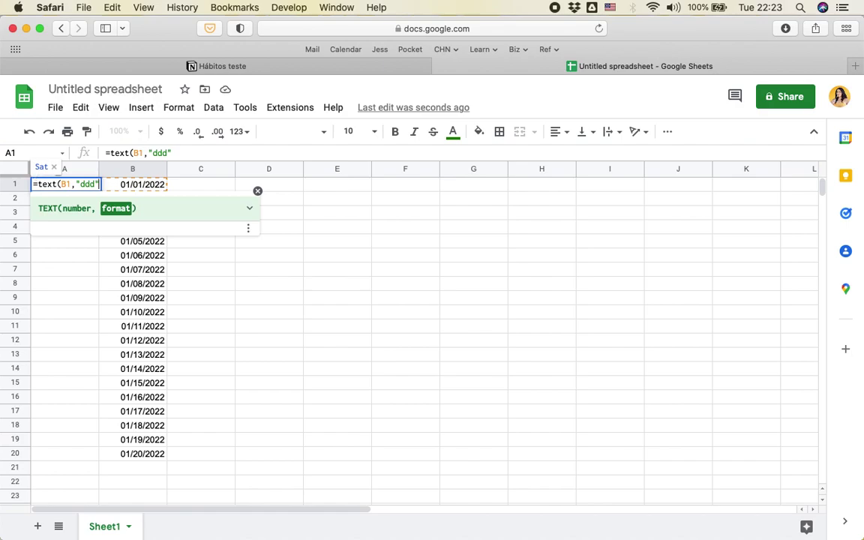
{"action": "type", "text": ")"}
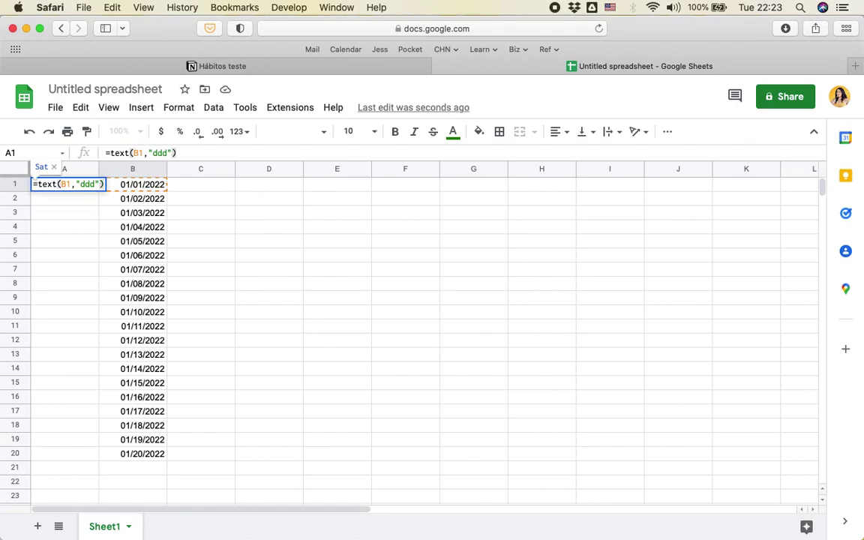
{"action": "key", "text": "Return"}
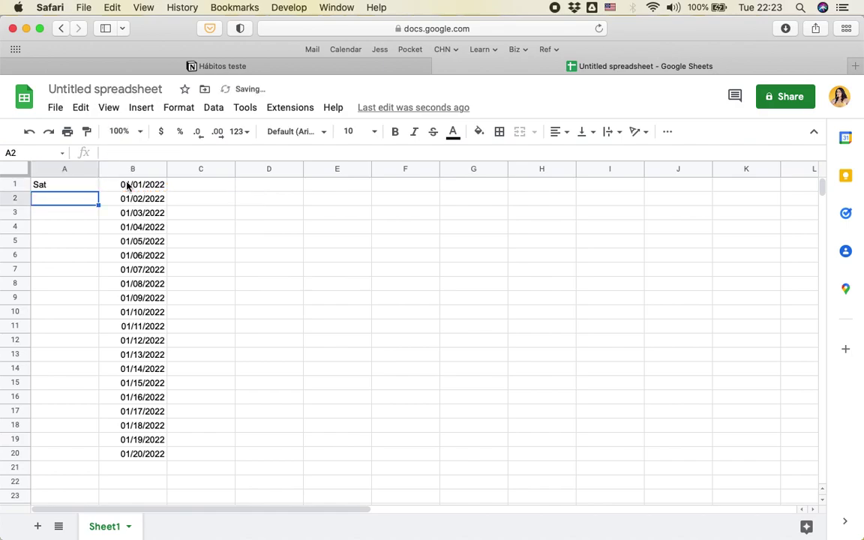
Step: Fill the weekday formula from A1 down to A20 alongside the dates in column B
{"action": "left_click", "coordinate": [64, 185]}
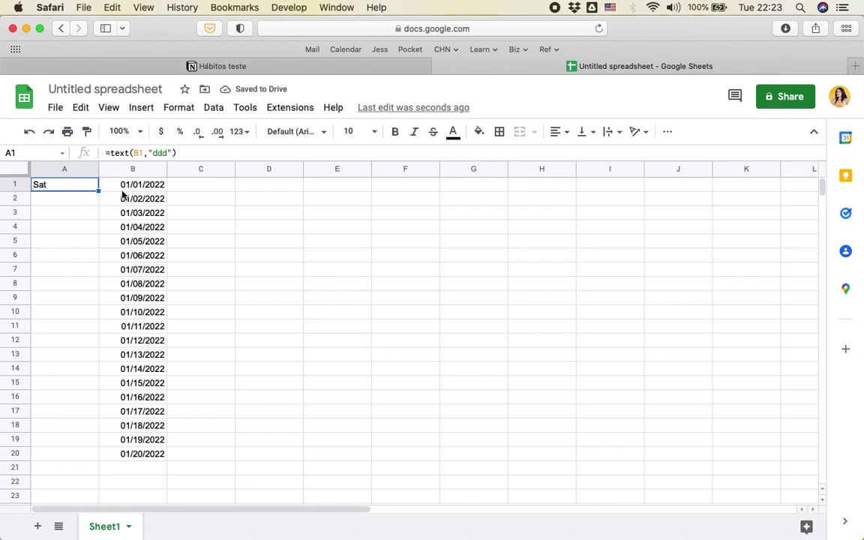
{"action": "left_click", "coordinate": [125, 188]}
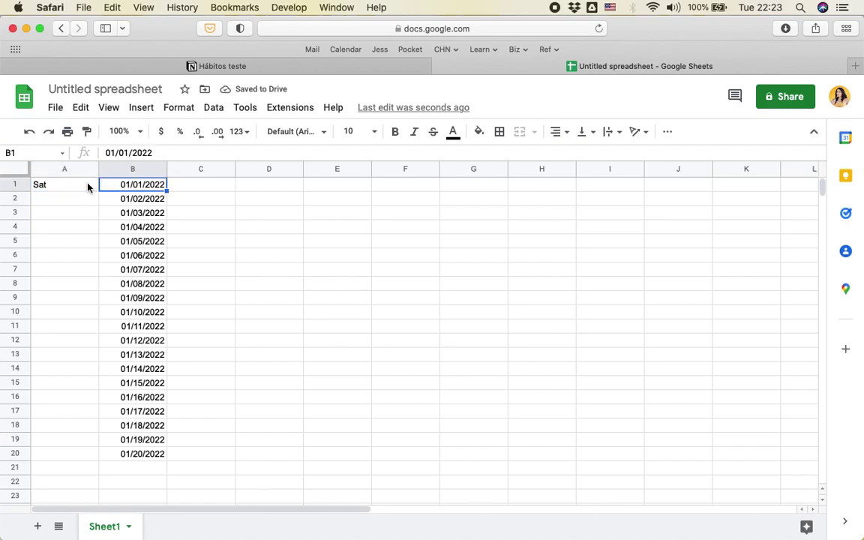
{"action": "left_click", "coordinate": [91, 187]}
{"action": "left_click_drag", "start_coordinate": [97, 187], "coordinate": [90, 452]}
{"action": "left_click", "coordinate": [128, 283]}
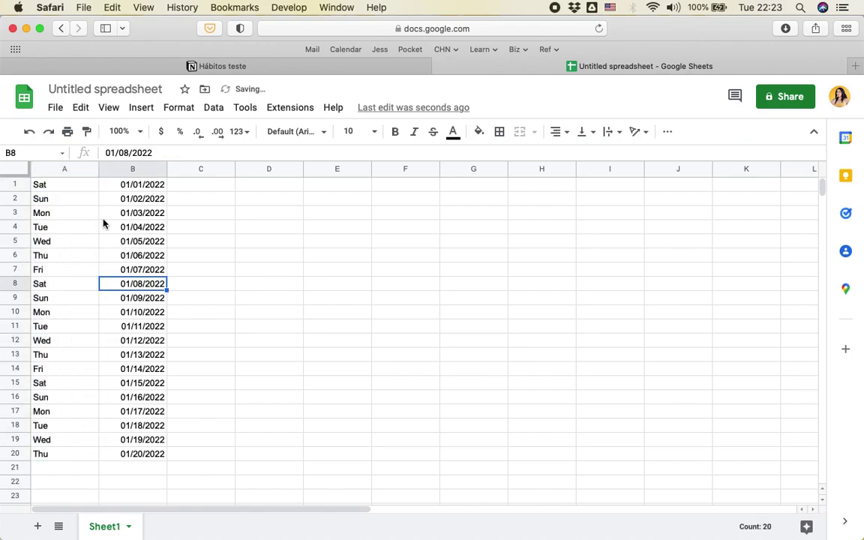
Step: Clear the filled weekdays in A2:A20, keeping only the formula in A1
{"action": "left_click", "coordinate": [67, 169]}
{"action": "left_click", "coordinate": [128, 171]}
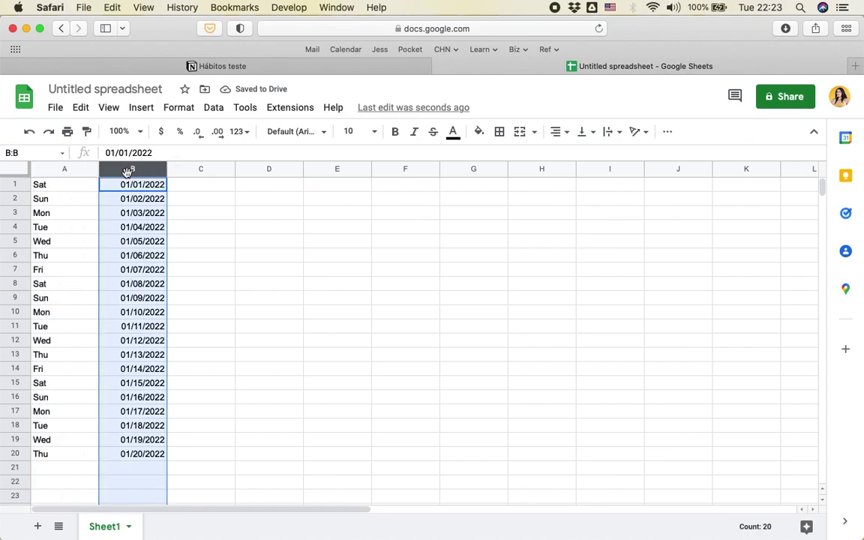
{"action": "left_click", "coordinate": [68, 169]}
{"action": "left_click", "coordinate": [80, 184]}
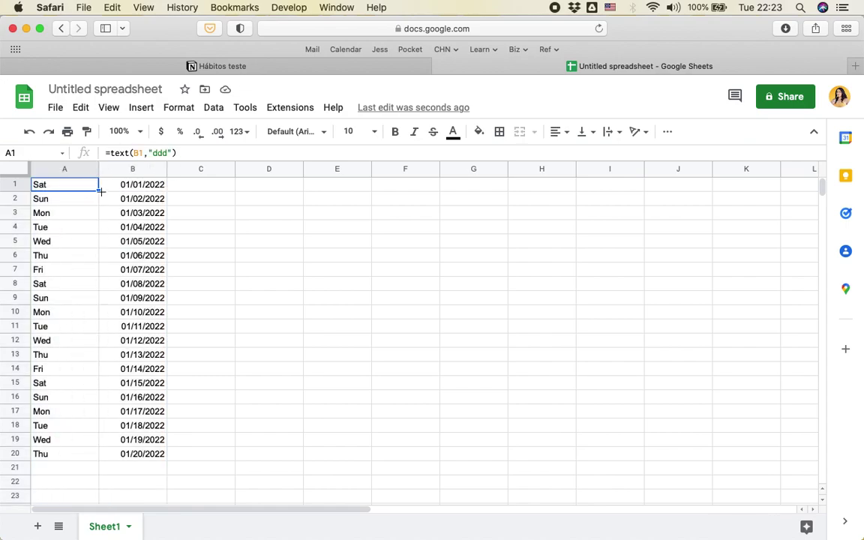
{"action": "left_click_drag", "start_coordinate": [98, 191], "coordinate": [105, 453]}
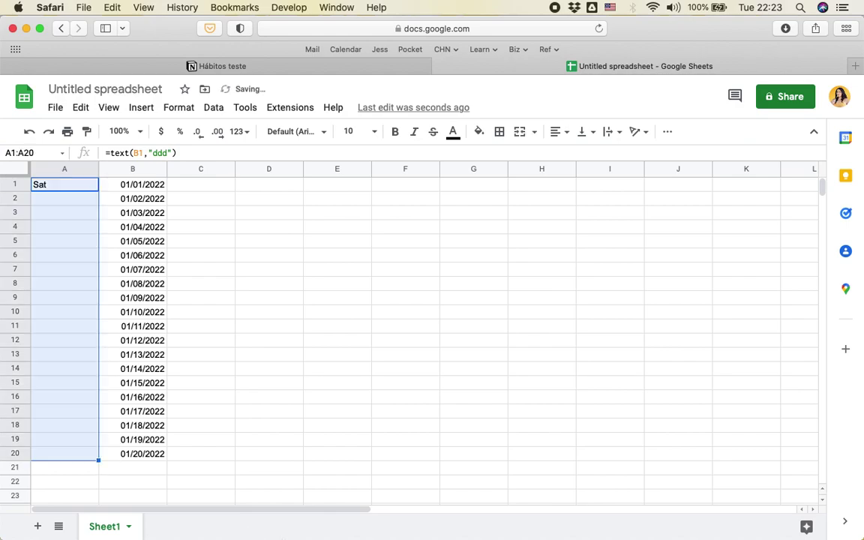
{"action": "left_click_drag", "start_coordinate": [63, 201], "coordinate": [71, 452]}
{"action": "key", "text": "Delete"}
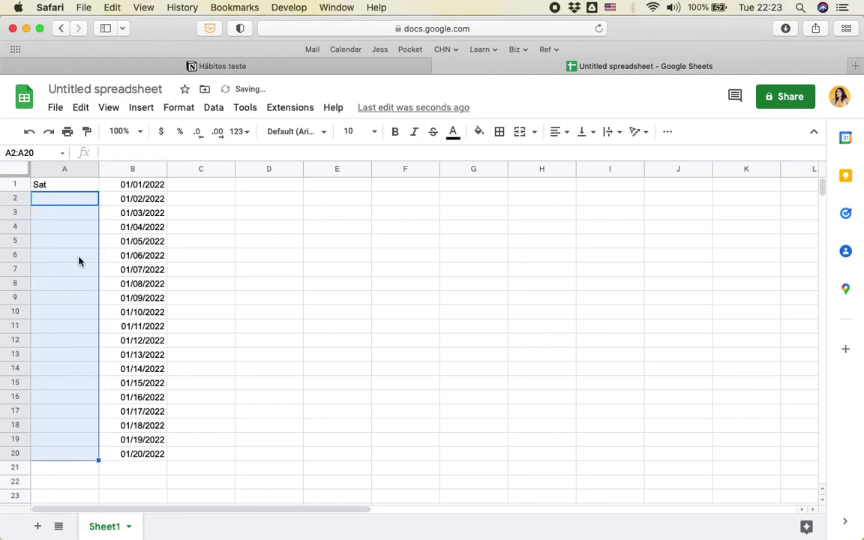
Step: Select A1:A20 and fill the A1 weekday formula down through the whole selection
{"action": "left_click", "coordinate": [72, 187]}
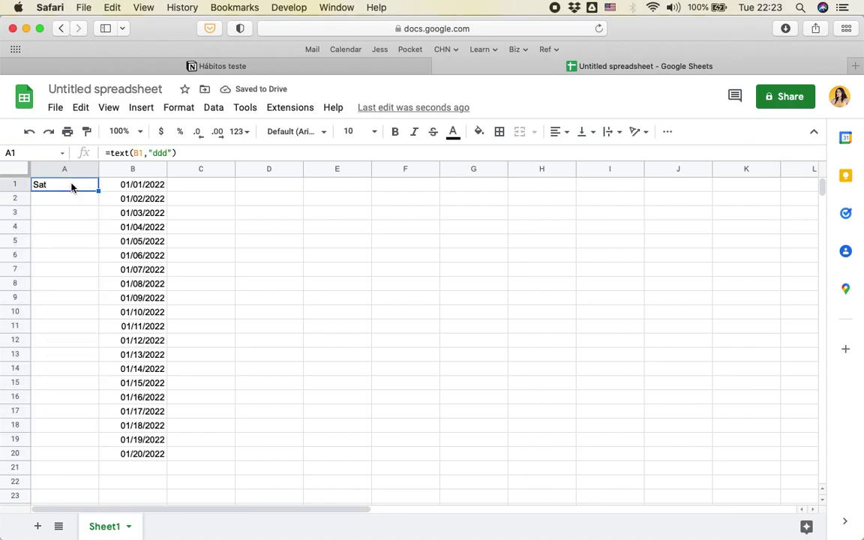
{"action": "key", "text": "shift+Down"}
{"action": "key", "text": "shift+Down"}
{"action": "key", "text": "shift+Down"}
{"action": "key", "text": "shift+Down"}
{"action": "key", "text": "shift+Down"}
{"action": "key", "text": "shift+Down"}
{"action": "key", "text": "shift+Down"}
{"action": "key", "text": "shift+Down"}
{"action": "key", "text": "shift+Down"}
{"action": "key", "text": "shift+Down"}
{"action": "key", "text": "shift+Down"}
{"action": "key", "text": "shift+Down"}
{"action": "key", "text": "shift+Down"}
{"action": "key", "text": "shift+Down"}
{"action": "key", "text": "shift+Down"}
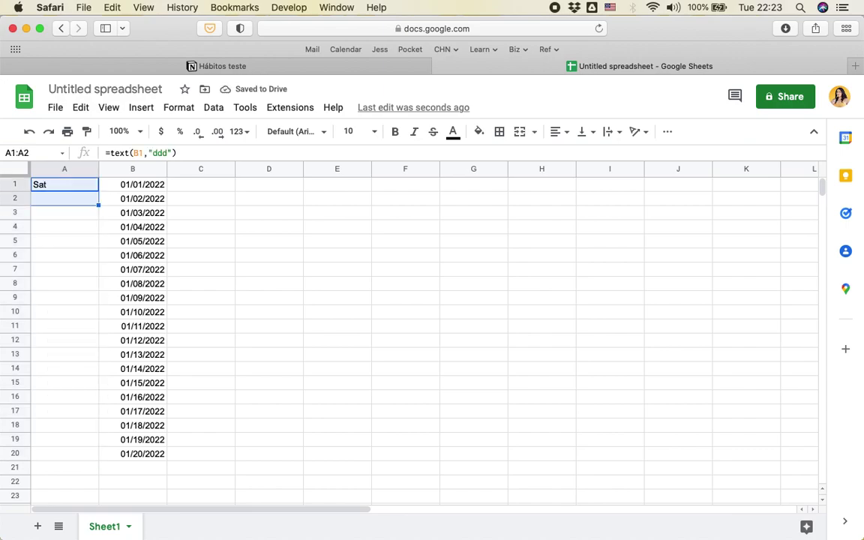
{"action": "key", "text": "shift+Down"}
{"action": "key", "text": "shift+Down"}
{"action": "key", "text": "shift+Down"}
{"action": "key", "text": "shift+Down"}
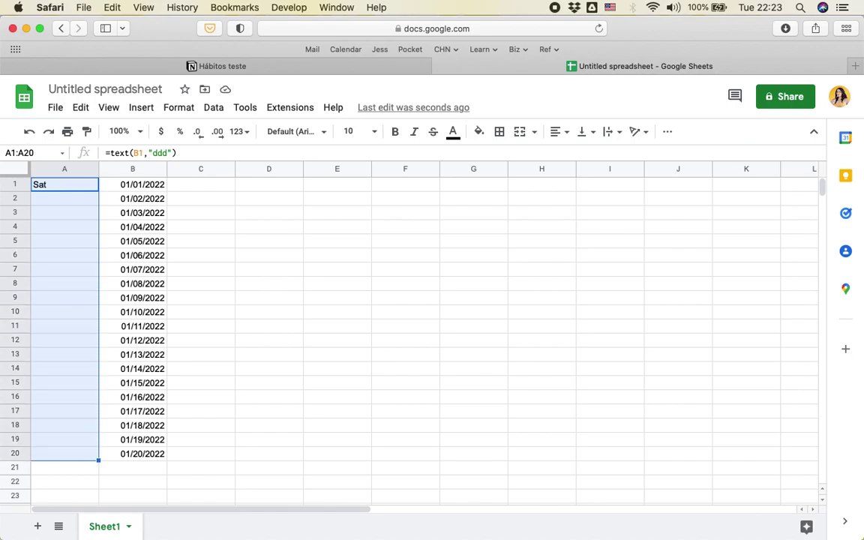
{"action": "key", "text": "super+d"}
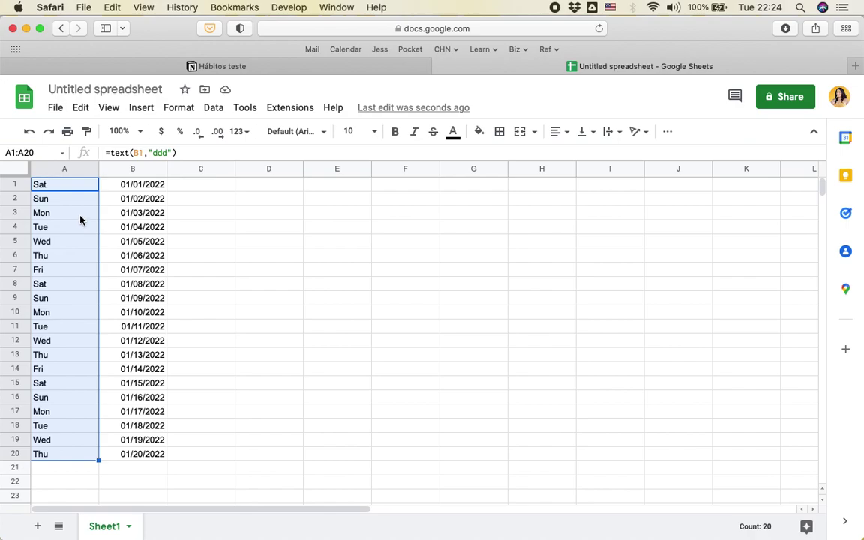
Step: Copy the weekdays and dates in the range A1:B20
{"action": "left_click_drag", "start_coordinate": [62, 190], "coordinate": [159, 457]}
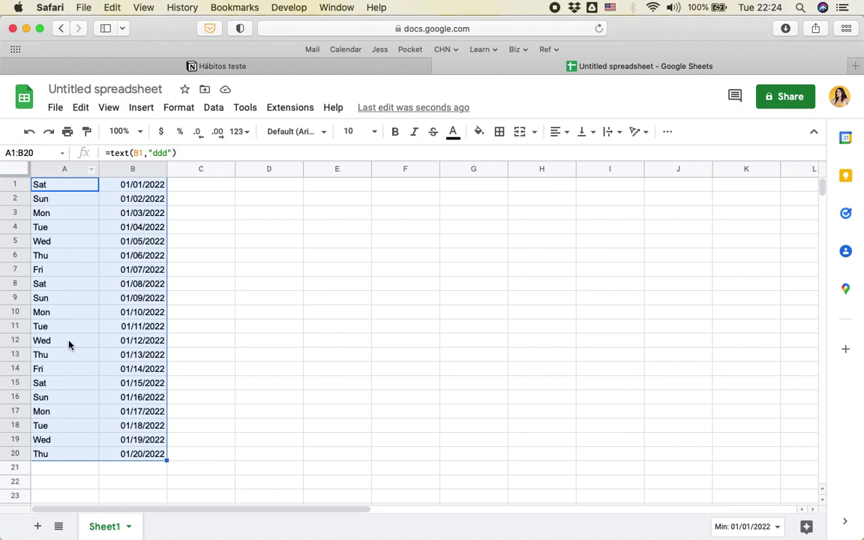
{"action": "left_click", "coordinate": [75, 192]}
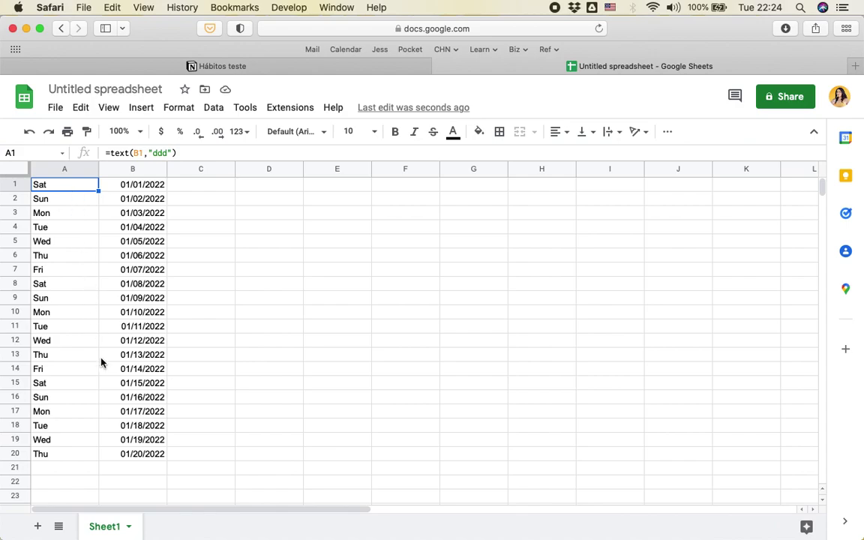
{"action": "left_click", "coordinate": [153, 458], "text": "shift"}
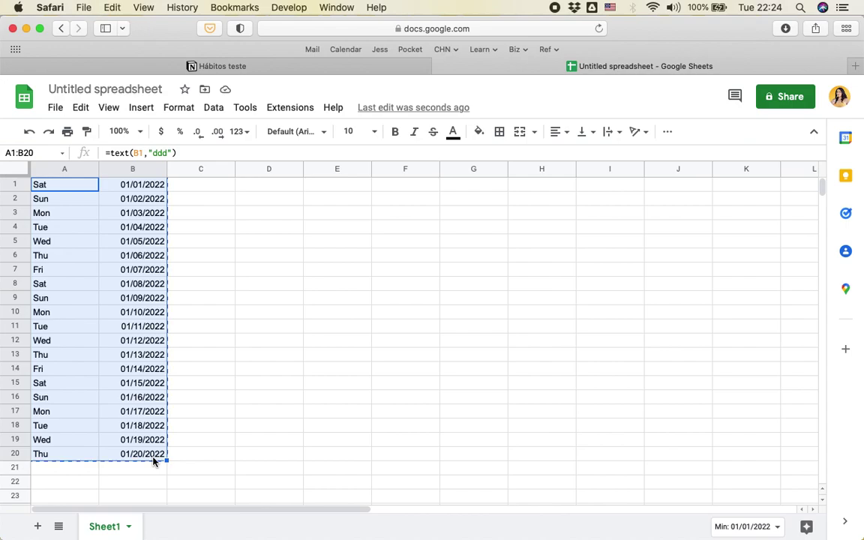
Step: Switch to the Notion page Hábitos teste and paste the copied rows into the Dia and data columns, starting at the first row
{"action": "left_click", "coordinate": [263, 66]}
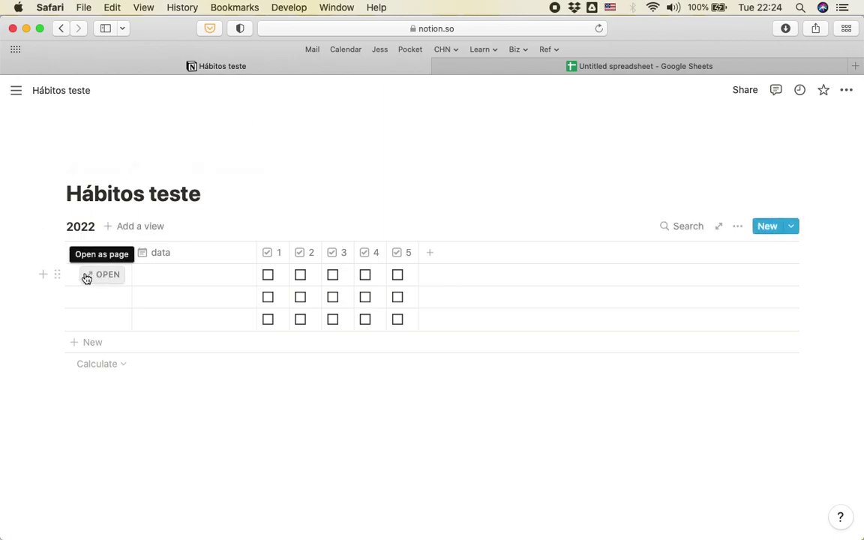
{"action": "left_click", "coordinate": [75, 276]}
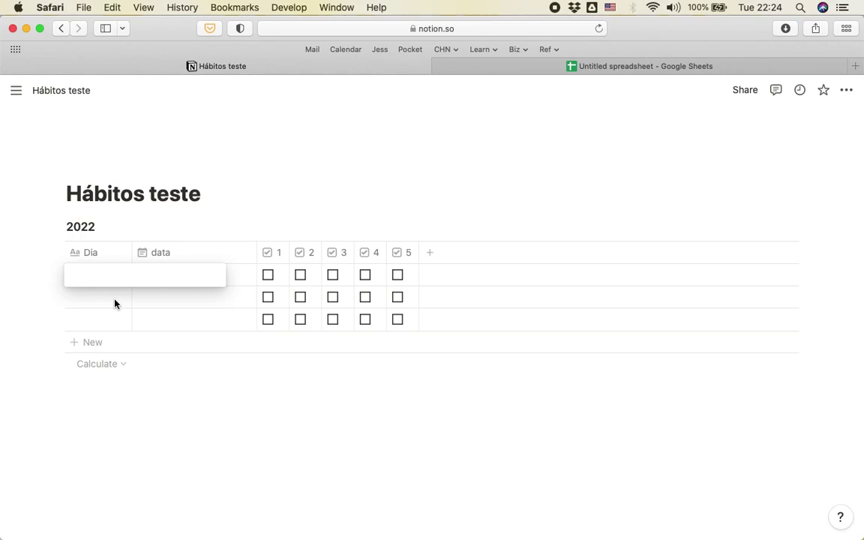
{"action": "key", "text": "Escape"}
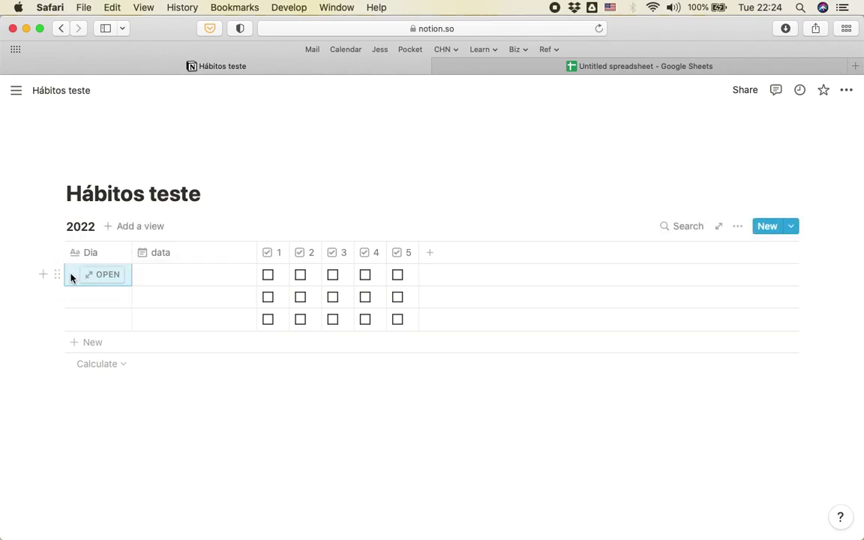
{"action": "left_click_drag", "start_coordinate": [71, 277], "coordinate": [161, 281]}
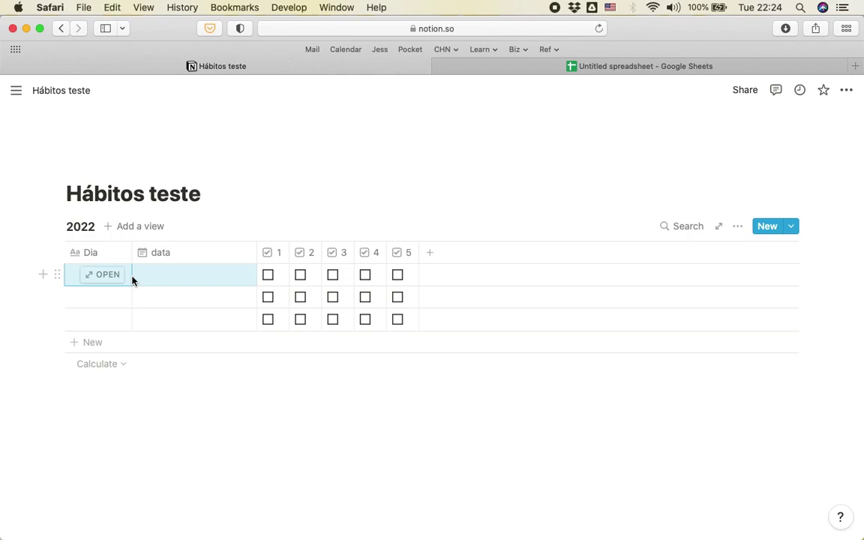
{"action": "key", "text": "super+v"}
{"action": "scroll", "coordinate": [190, 382], "scroll_direction": "down", "scroll_amount": 4}
{"action": "scroll", "coordinate": [189, 383], "scroll_direction": "down", "scroll_amount": 3}
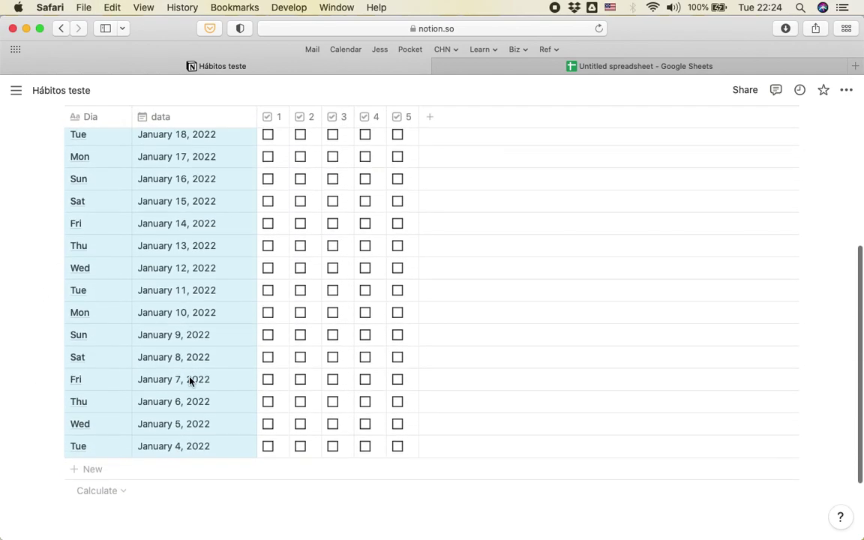
{"action": "scroll", "coordinate": [190, 383], "scroll_direction": "up", "scroll_amount": 6}
{"action": "scroll", "coordinate": [190, 383], "scroll_direction": "down", "scroll_amount": 5}
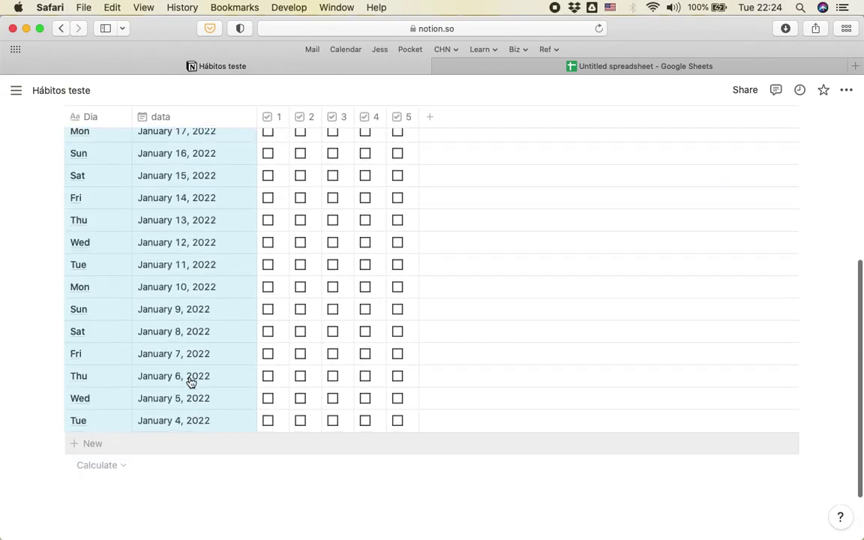
{"action": "scroll", "coordinate": [201, 279], "scroll_direction": "up", "scroll_amount": 8}
{"action": "scroll", "coordinate": [201, 279], "scroll_direction": "up", "scroll_amount": 2}
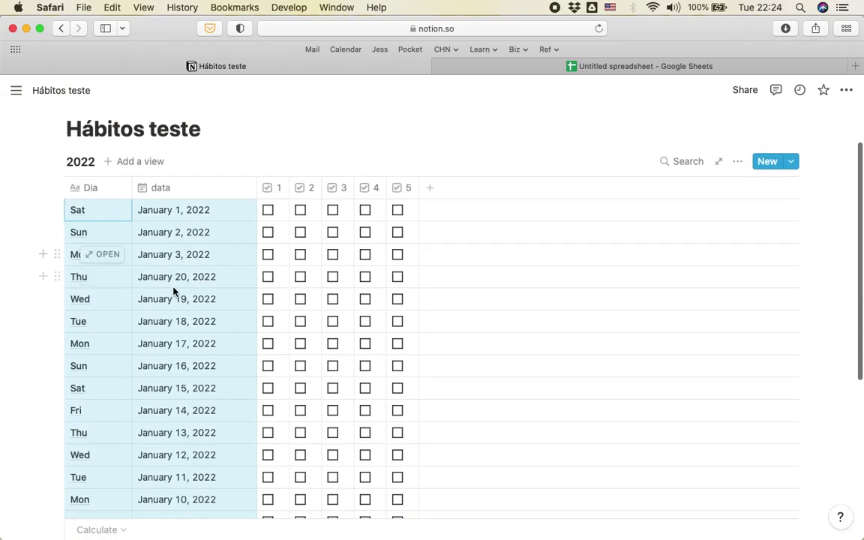
Step: Sort the 2022 table by the data property in ascending order and check the row order
{"action": "left_click", "coordinate": [735, 163]}
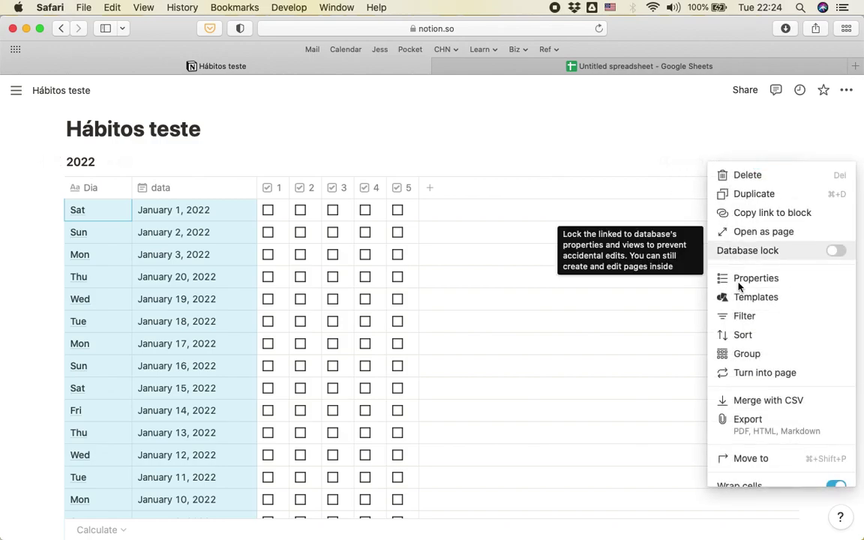
{"action": "left_click", "coordinate": [745, 338]}
{"action": "left_click", "coordinate": [547, 297]}
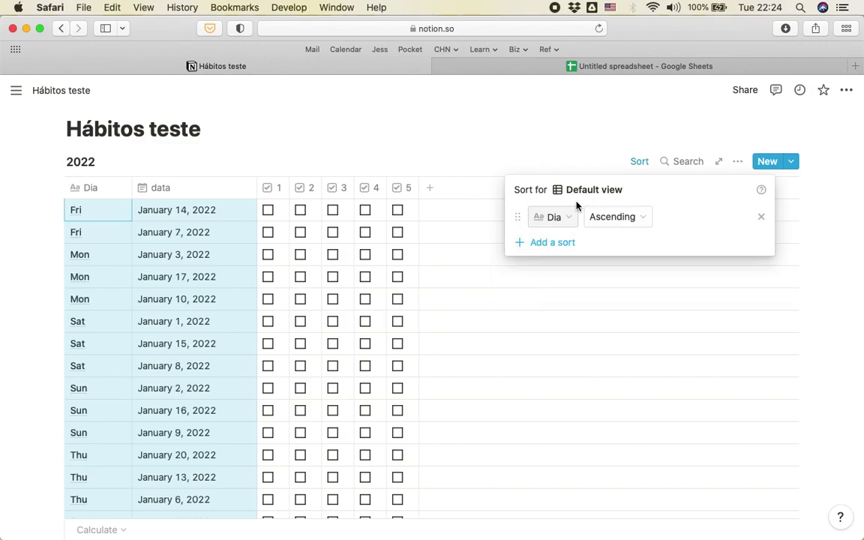
{"action": "left_click", "coordinate": [555, 217]}
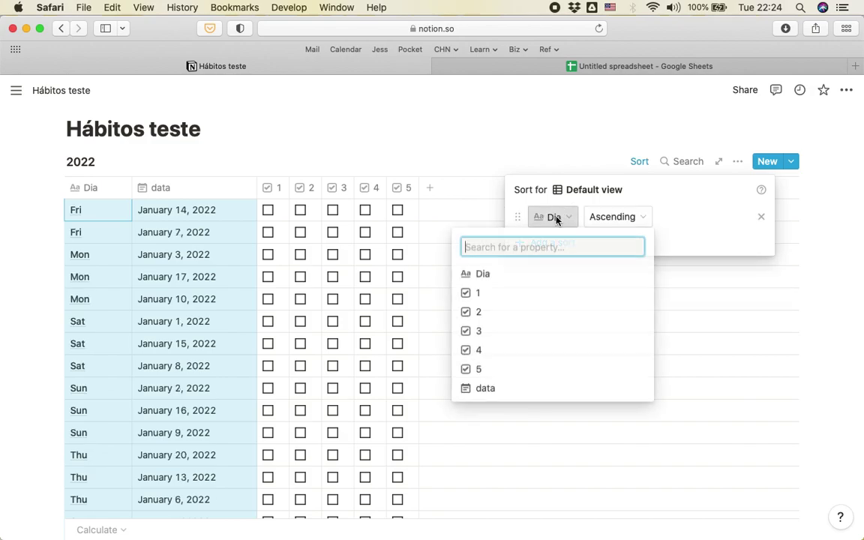
{"action": "left_click", "coordinate": [486, 387]}
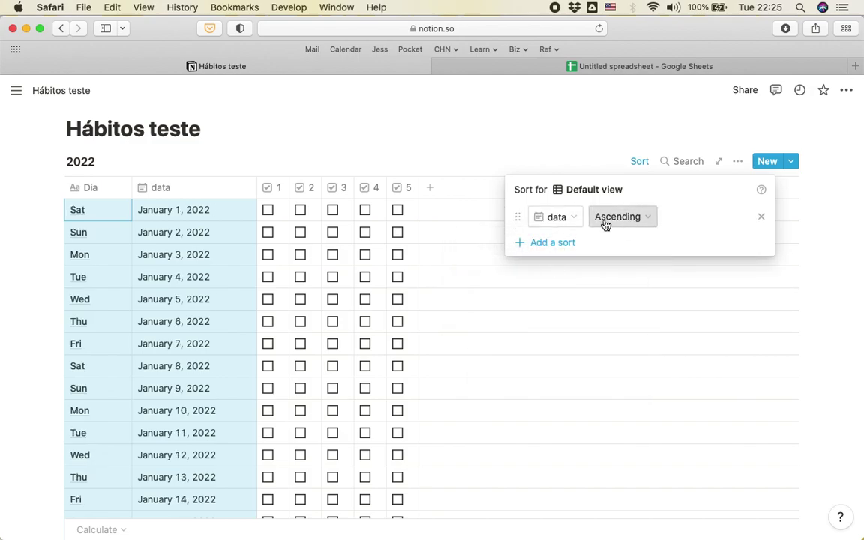
{"action": "left_click", "coordinate": [479, 137]}
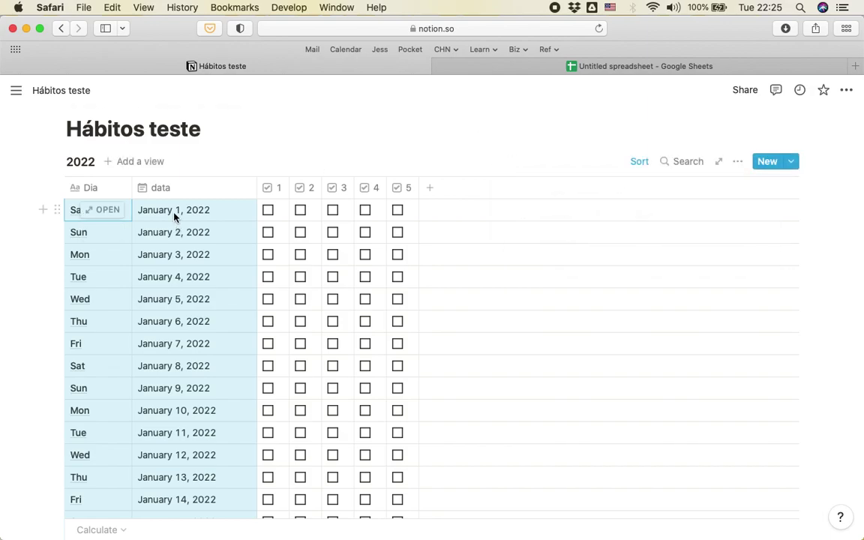
{"action": "scroll", "coordinate": [173, 344], "scroll_direction": "down", "scroll_amount": 5}
{"action": "scroll", "coordinate": [174, 349], "scroll_direction": "up", "scroll_amount": 5}
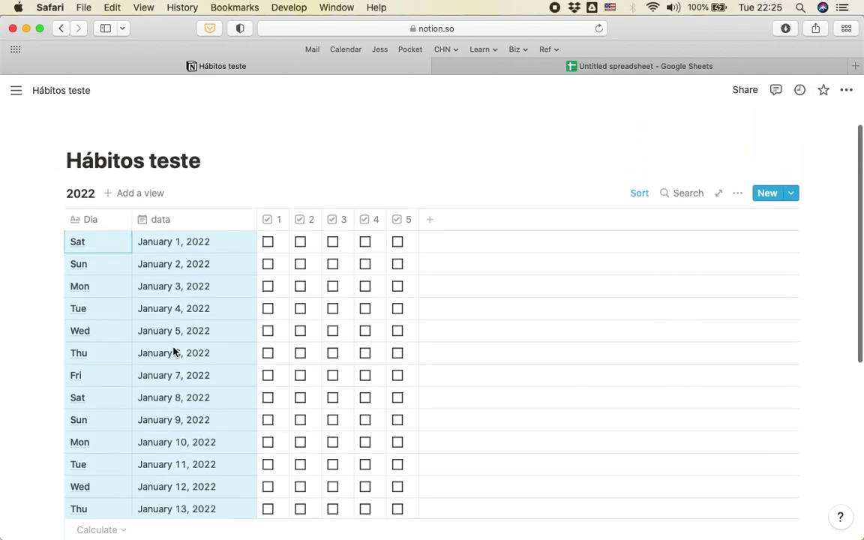
{"action": "scroll", "coordinate": [185, 409], "scroll_direction": "down", "scroll_amount": 4}
{"action": "scroll", "coordinate": [185, 410], "scroll_direction": "up", "scroll_amount": 4}
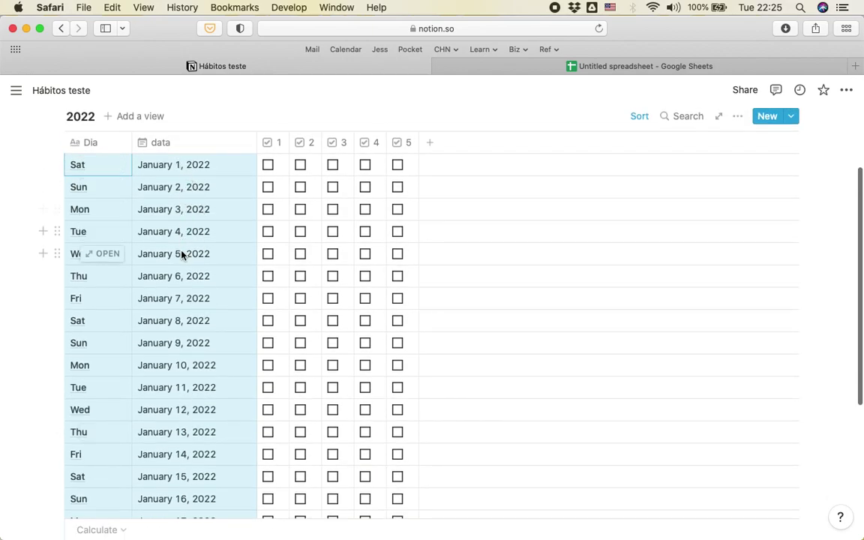
{"action": "scroll", "coordinate": [180, 344], "scroll_direction": "down", "scroll_amount": 5}
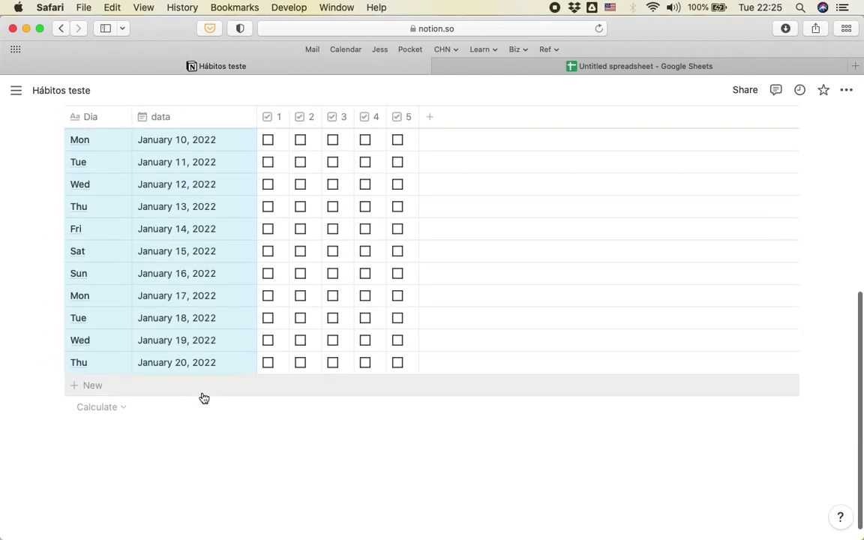
Step: Switch to the Google Sheets spreadsheet and go to cell B365, the row for the year's last day
{"action": "left_click", "coordinate": [540, 69]}
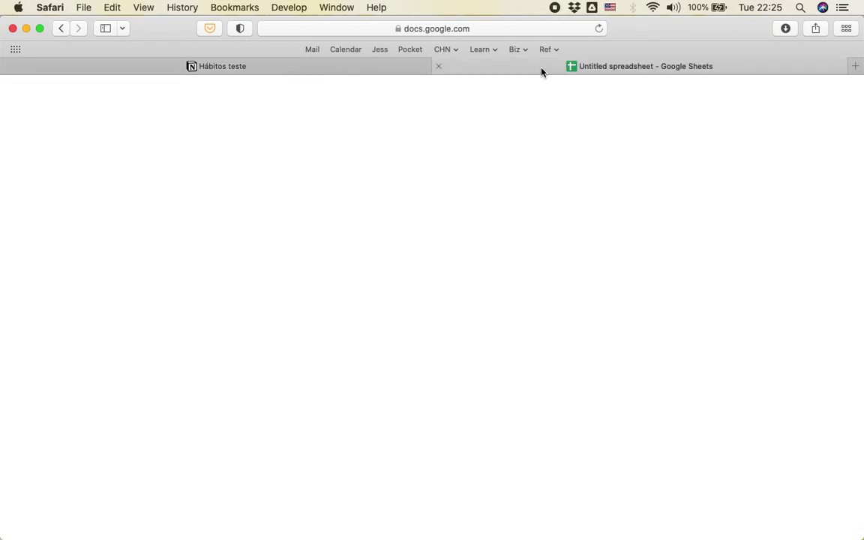
{"action": "left_click", "coordinate": [192, 416]}
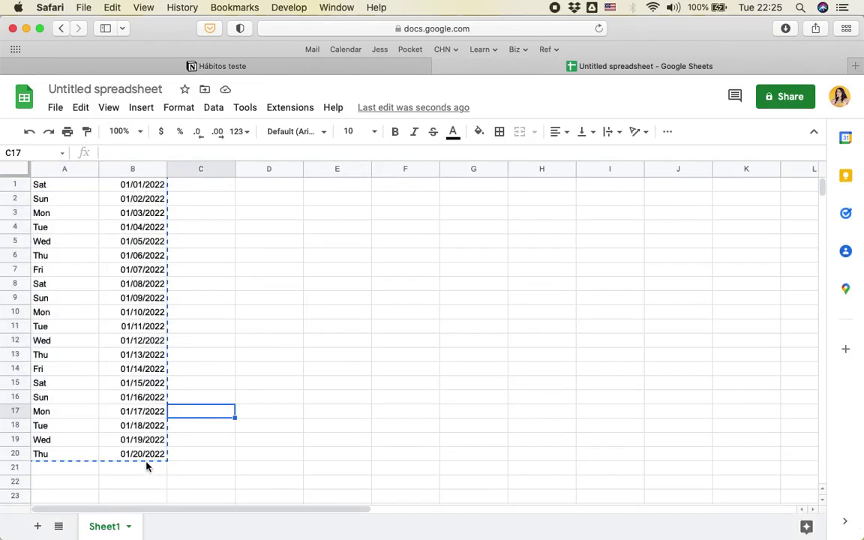
{"action": "scroll", "coordinate": [146, 463], "scroll_direction": "down", "scroll_amount": 20}
{"action": "scroll", "coordinate": [146, 467], "scroll_direction": "down", "scroll_amount": 20}
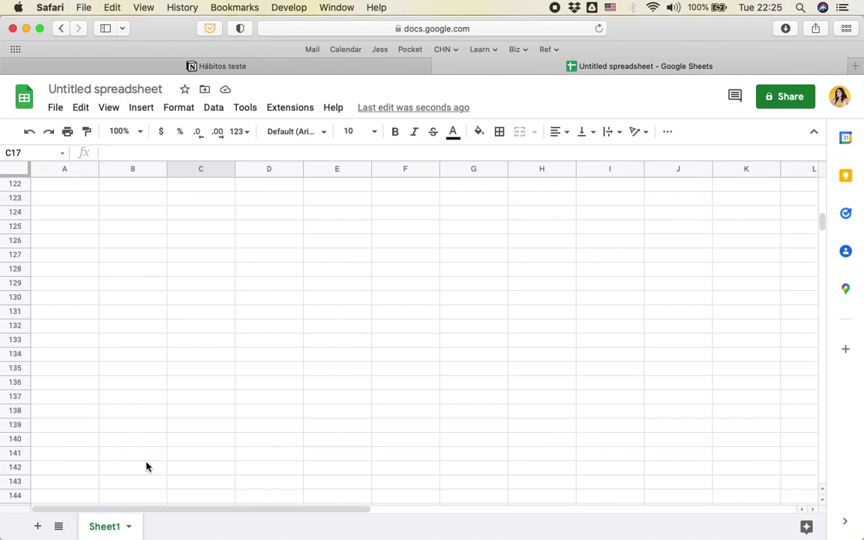
{"action": "scroll", "coordinate": [146, 466], "scroll_direction": "down", "scroll_amount": 20}
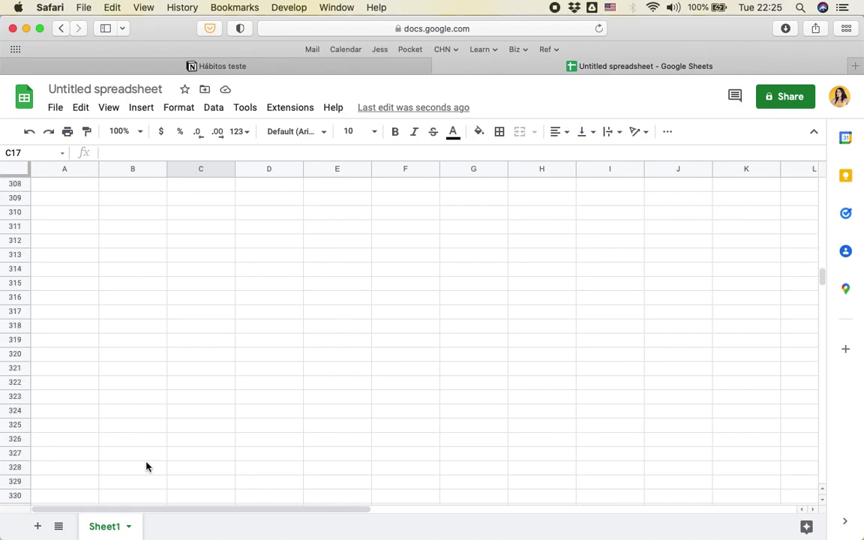
{"action": "scroll", "coordinate": [146, 467], "scroll_direction": "down", "scroll_amount": 3}
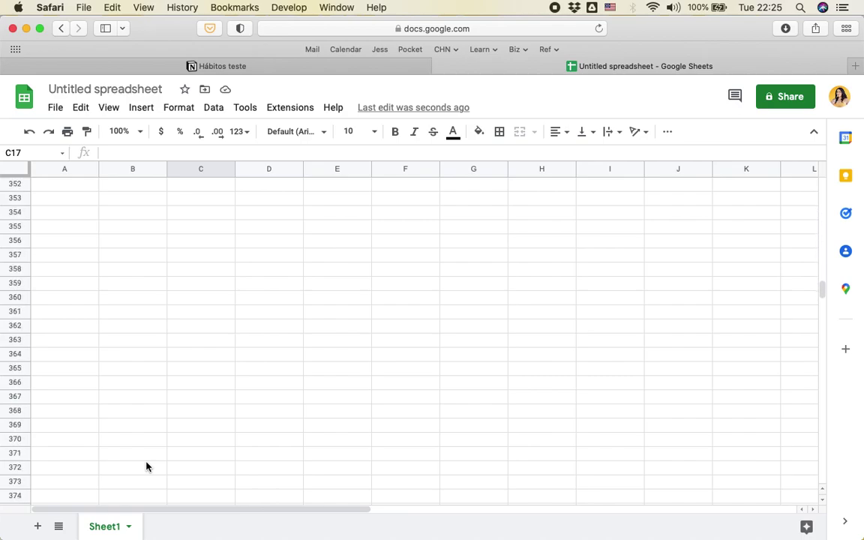
{"action": "left_click", "coordinate": [163, 373]}
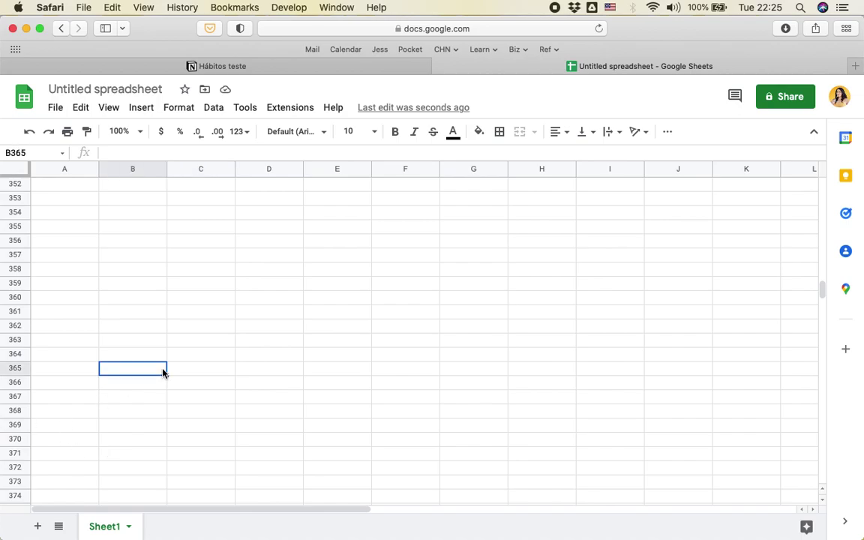
Step: Review the dated rows of the 2022 table in Notion from its start and return to the Google Sheets spreadsheet
{"action": "left_click", "coordinate": [307, 70]}
{"action": "scroll", "coordinate": [361, 272], "scroll_direction": "up", "scroll_amount": 5}
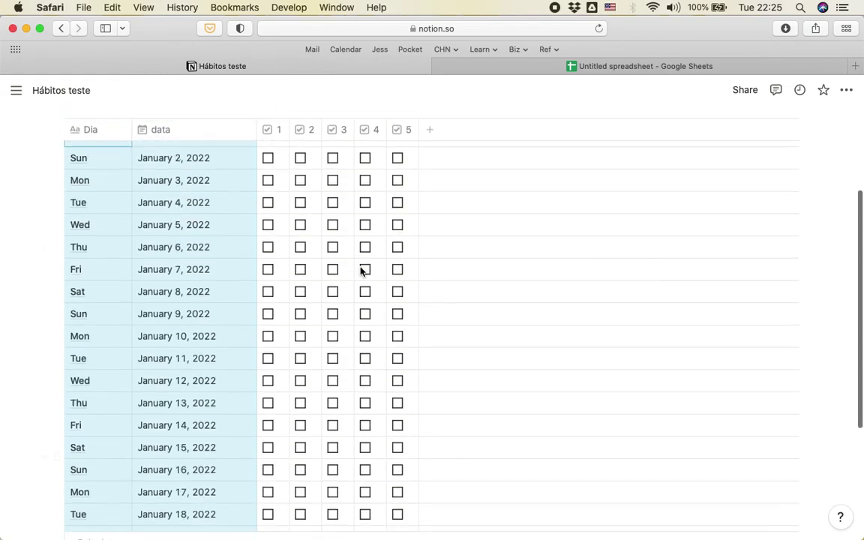
{"action": "scroll", "coordinate": [361, 271], "scroll_direction": "up", "scroll_amount": 2}
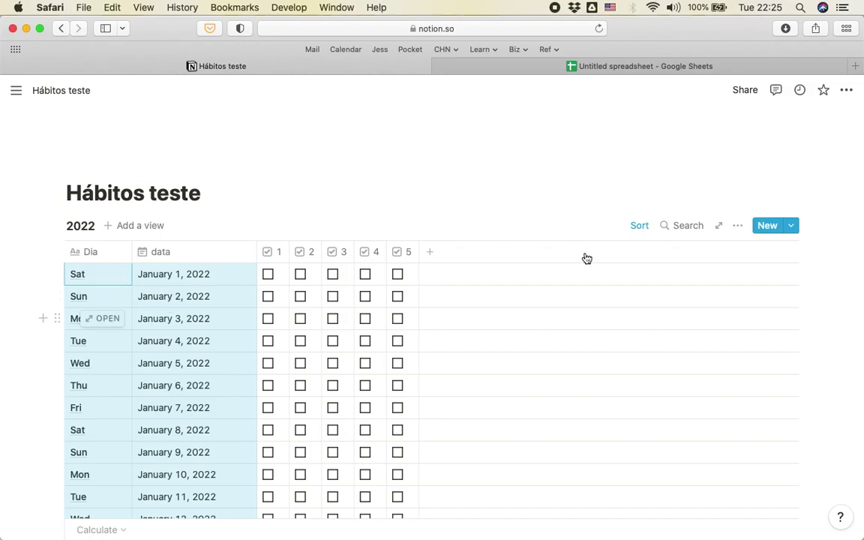
{"action": "left_click", "coordinate": [675, 66]}
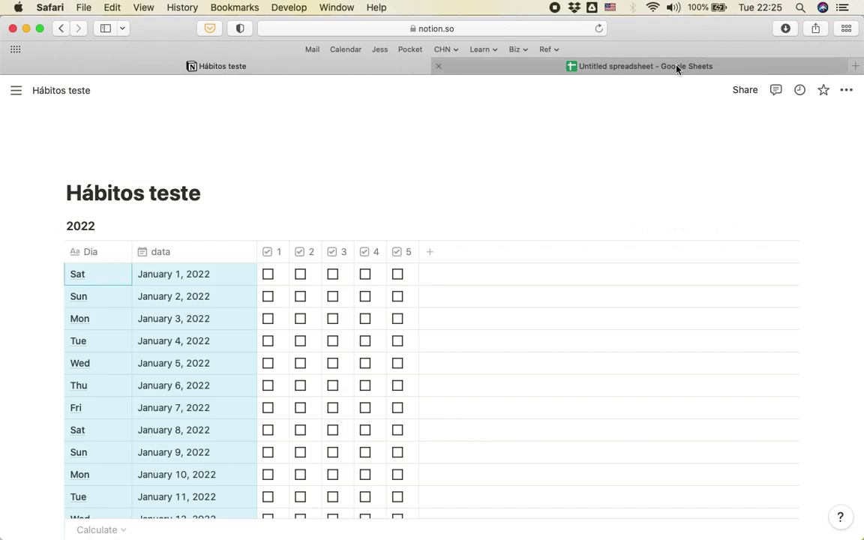